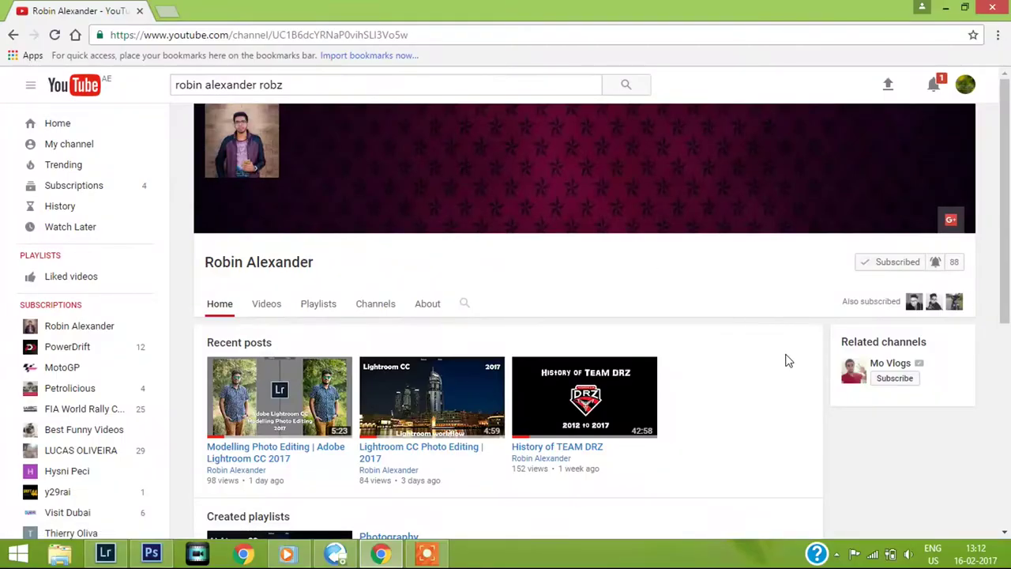
Step: Keep 'Send me all notifications for this channel' enabled in the channel's bell settings
{"action": "left_click", "coordinate": [936, 265]}
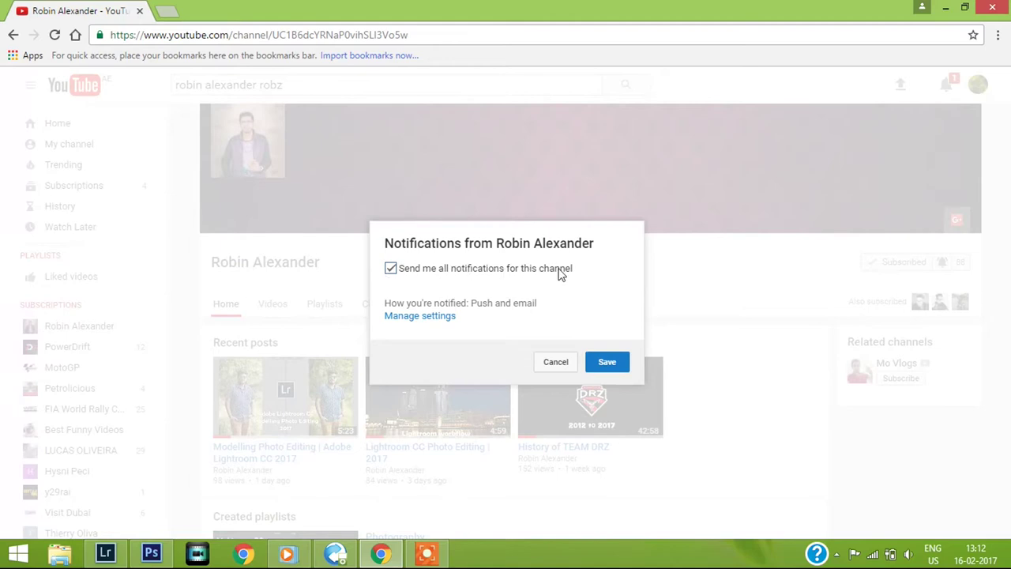
{"action": "left_click", "coordinate": [391, 268]}
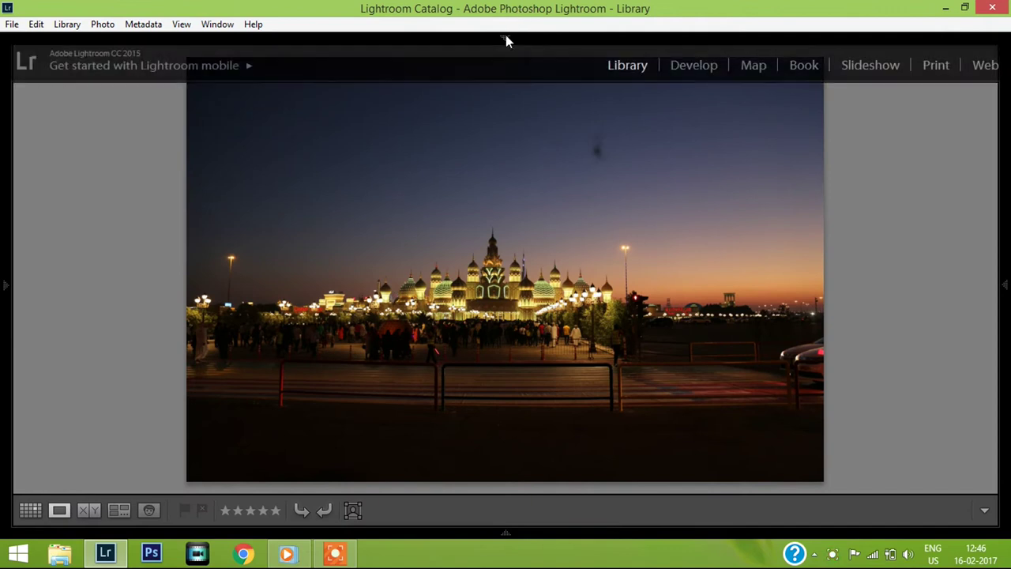
Step: In Develop, heal the sky's dark dust spot with a size-85 Spot Removal Heal brush
{"action": "left_click", "coordinate": [687, 69]}
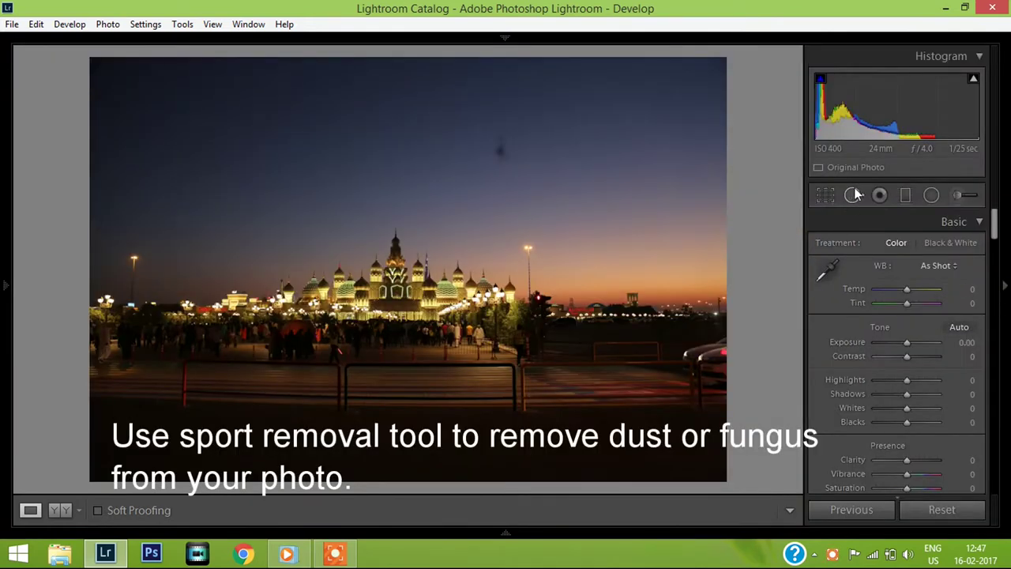
{"action": "left_click", "coordinate": [853, 195]}
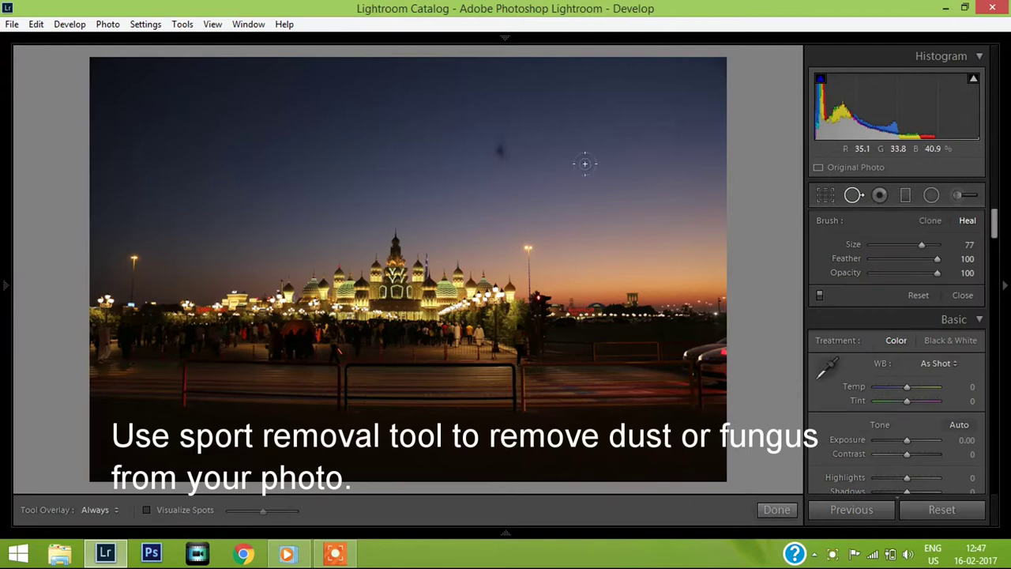
{"action": "scroll", "coordinate": [497, 157], "scroll_direction": "up", "scroll_amount": 1}
{"action": "scroll", "coordinate": [497, 154], "scroll_direction": "down", "scroll_amount": 2}
{"action": "scroll", "coordinate": [498, 154], "scroll_direction": "up", "scroll_amount": 2}
{"action": "scroll", "coordinate": [500, 152], "scroll_direction": "up", "scroll_amount": 2}
{"action": "scroll", "coordinate": [500, 150], "scroll_direction": "up", "scroll_amount": 1}
{"action": "scroll", "coordinate": [500, 148], "scroll_direction": "up", "scroll_amount": 2}
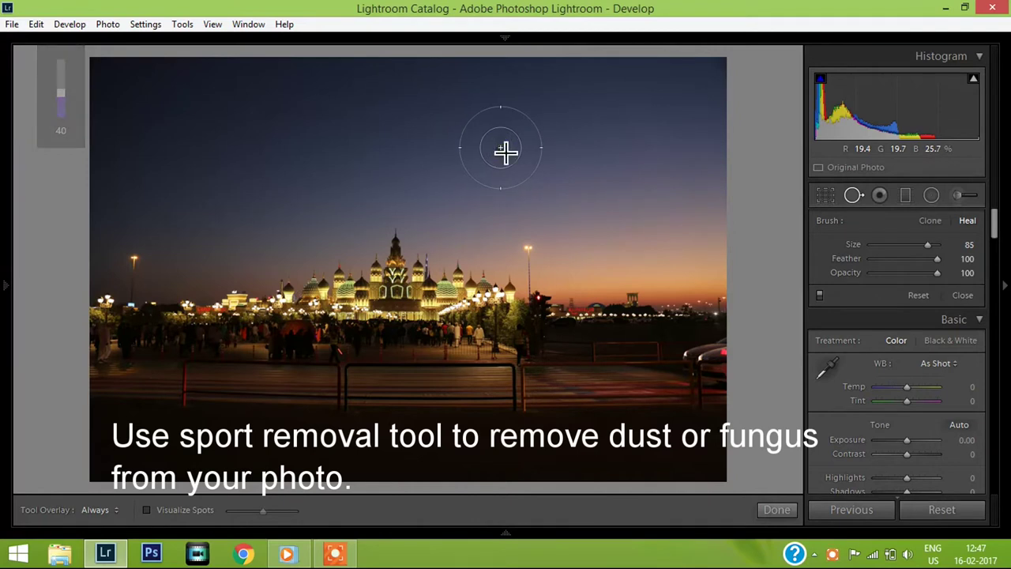
{"action": "left_click", "coordinate": [499, 148]}
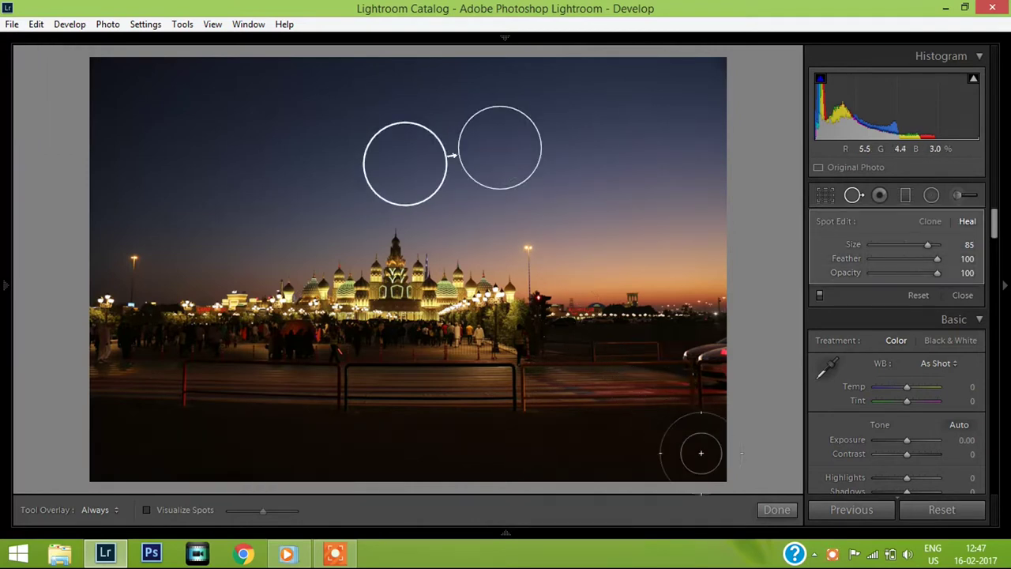
{"action": "left_click", "coordinate": [776, 511]}
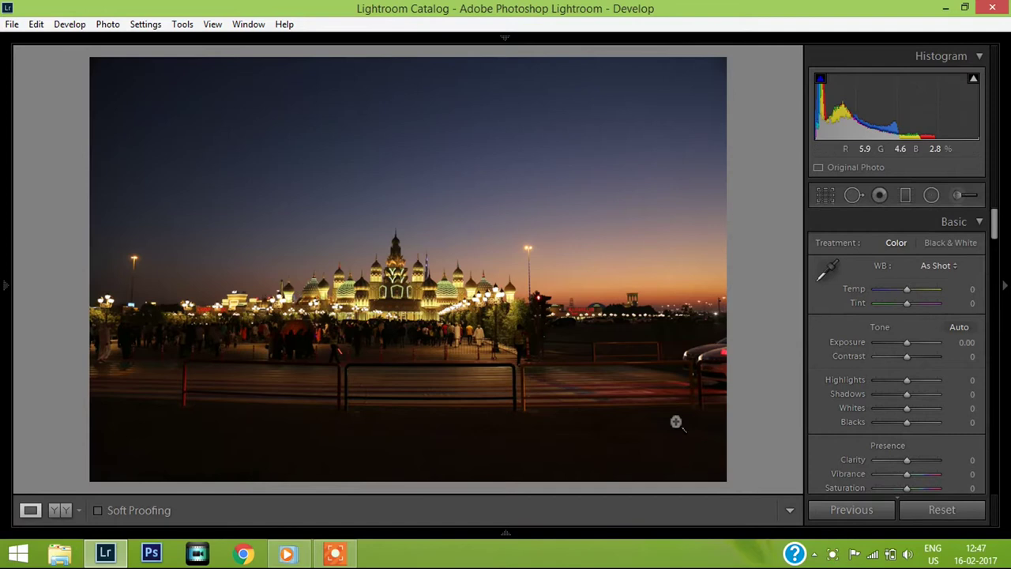
Step: Apply a 16 x 9 crop with the photo shifted up inside the frame
{"action": "left_click", "coordinate": [825, 197]}
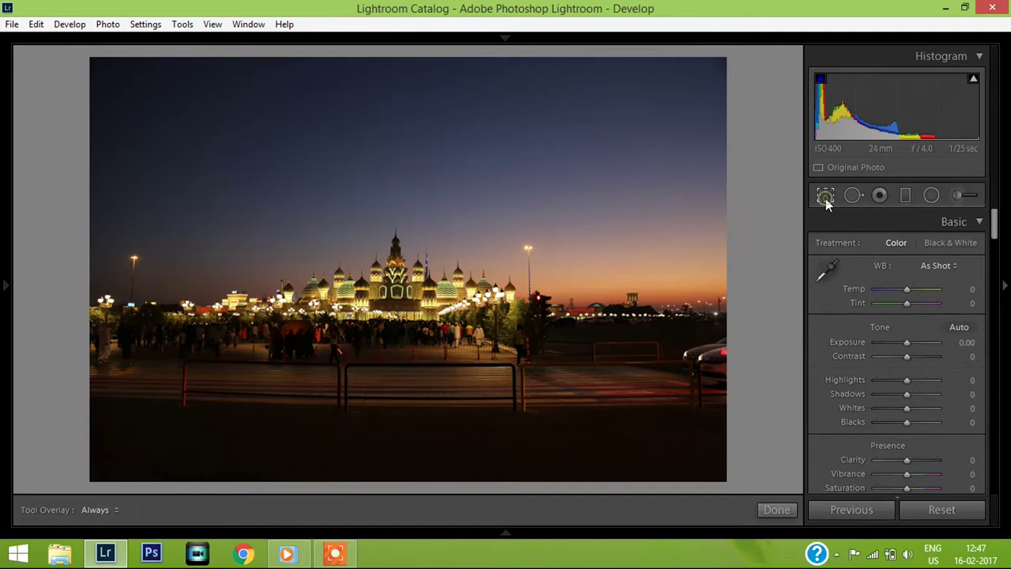
{"action": "left_click", "coordinate": [922, 249]}
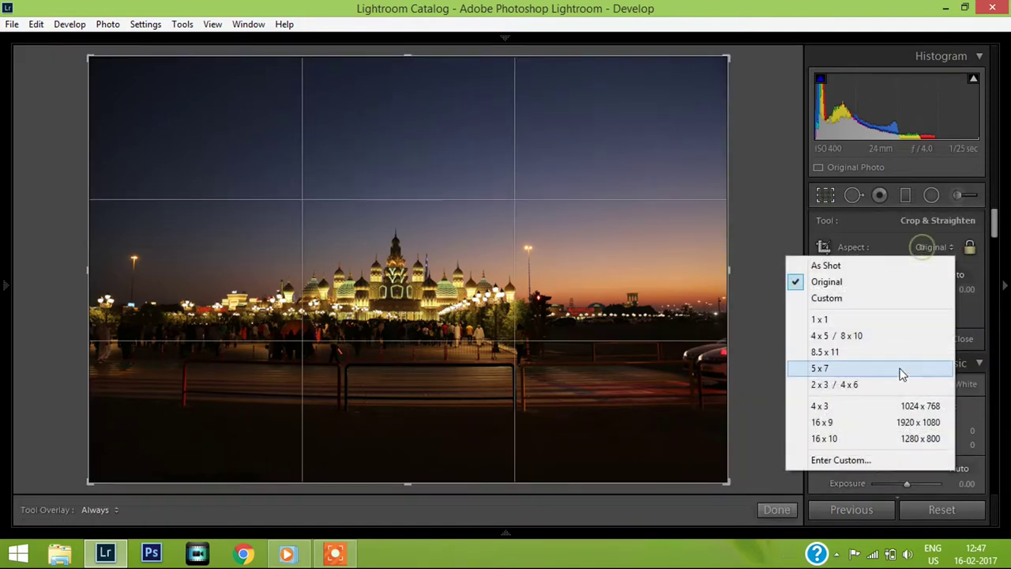
{"action": "left_click", "coordinate": [854, 419]}
{"action": "left_click_drag", "start_coordinate": [400, 372], "coordinate": [396, 338]}
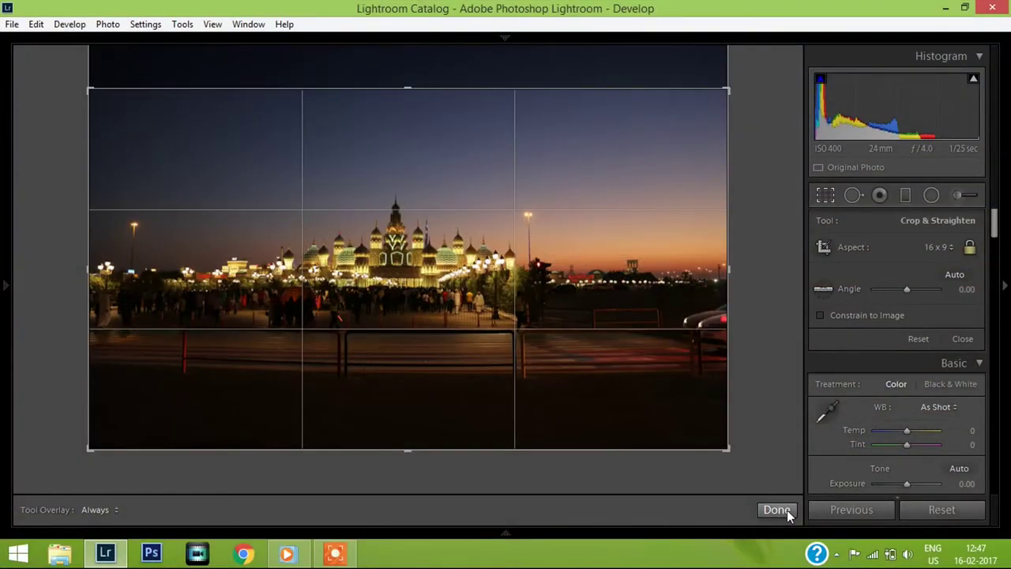
{"action": "left_click", "coordinate": [787, 509]}
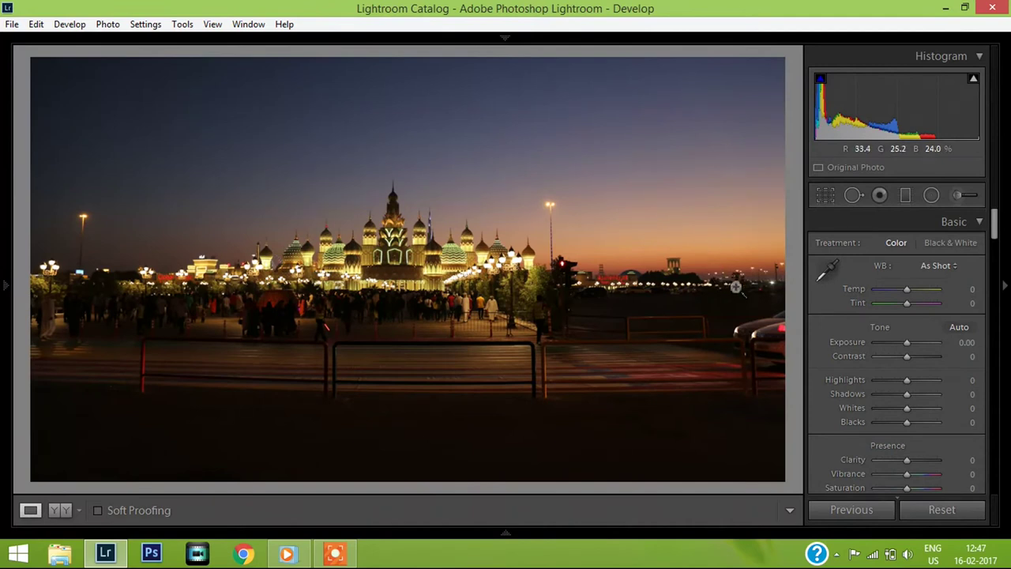
Step: Set Temp -5, Tint +10 and Contrast +10 in the Basic panel
{"action": "left_click", "coordinate": [907, 289]}
{"action": "key", "text": "Down"}
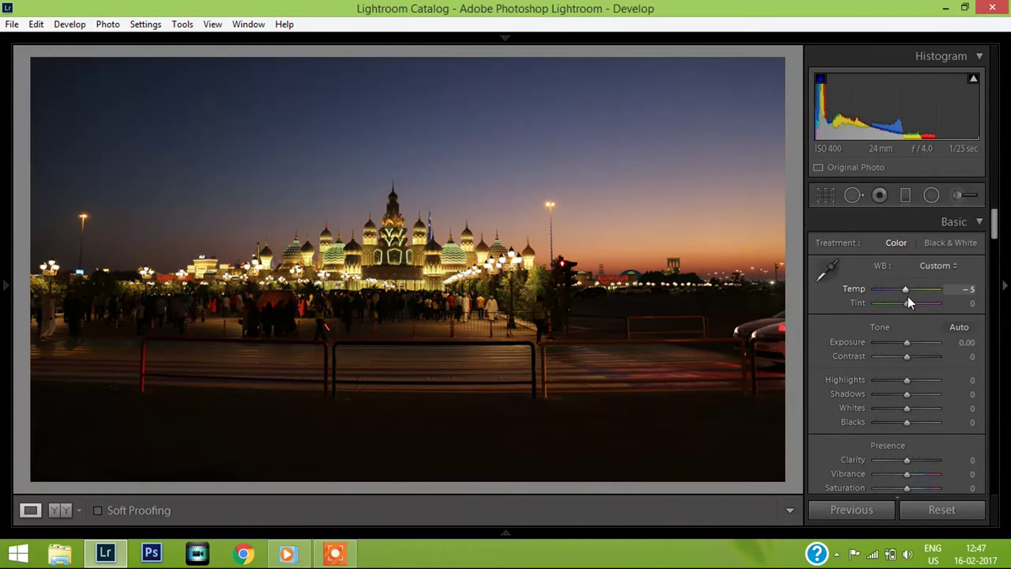
{"action": "key", "text": "Up"}
{"action": "key", "text": "Up"}
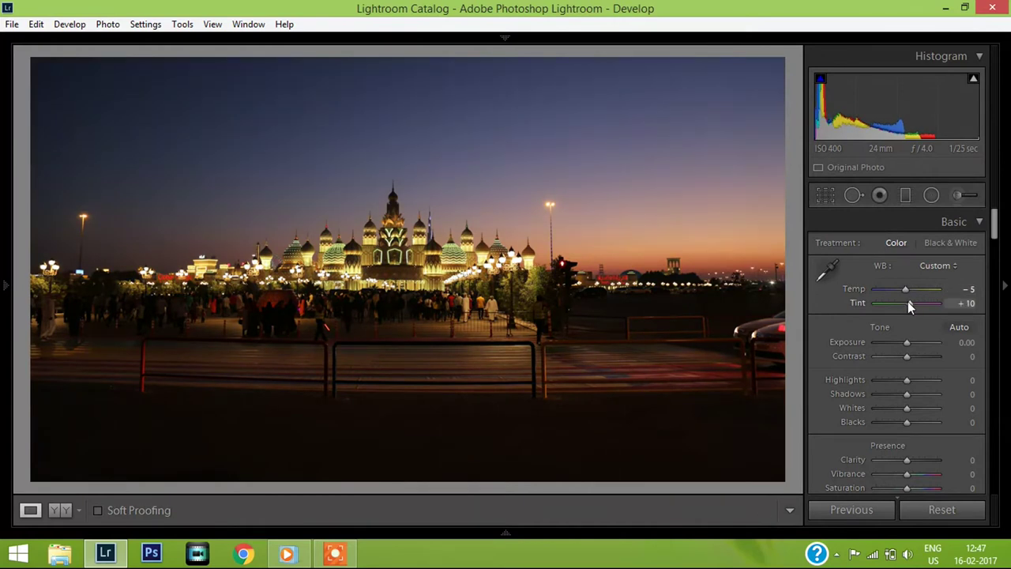
{"action": "key", "text": "Down"}
{"action": "key", "text": "Up"}
{"action": "key", "text": "Up"}
{"action": "key", "text": "Up"}
{"action": "key", "text": "Down"}
{"action": "key", "text": "Down"}
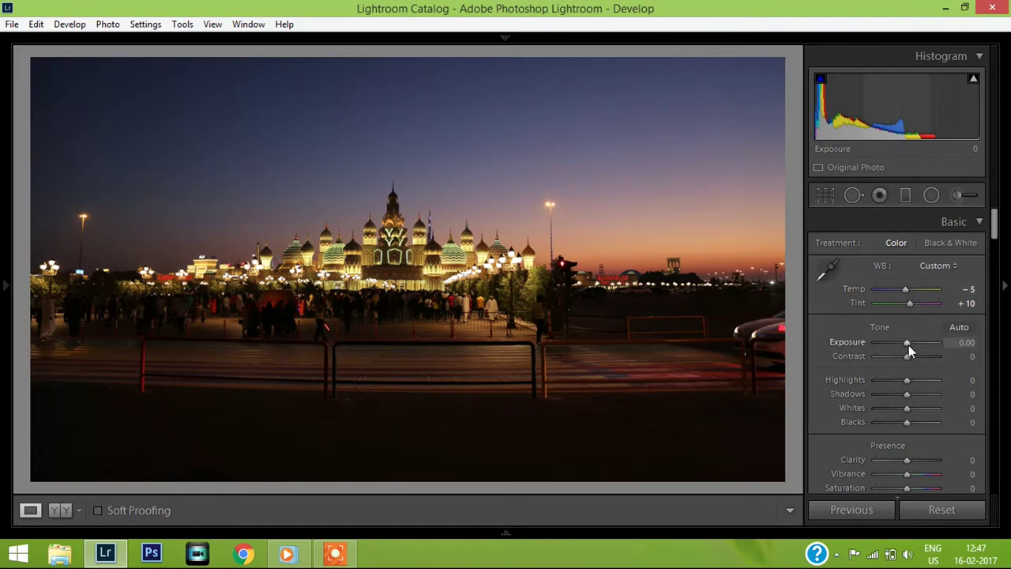
{"action": "key", "text": "Up"}
{"action": "key", "text": "Up"}
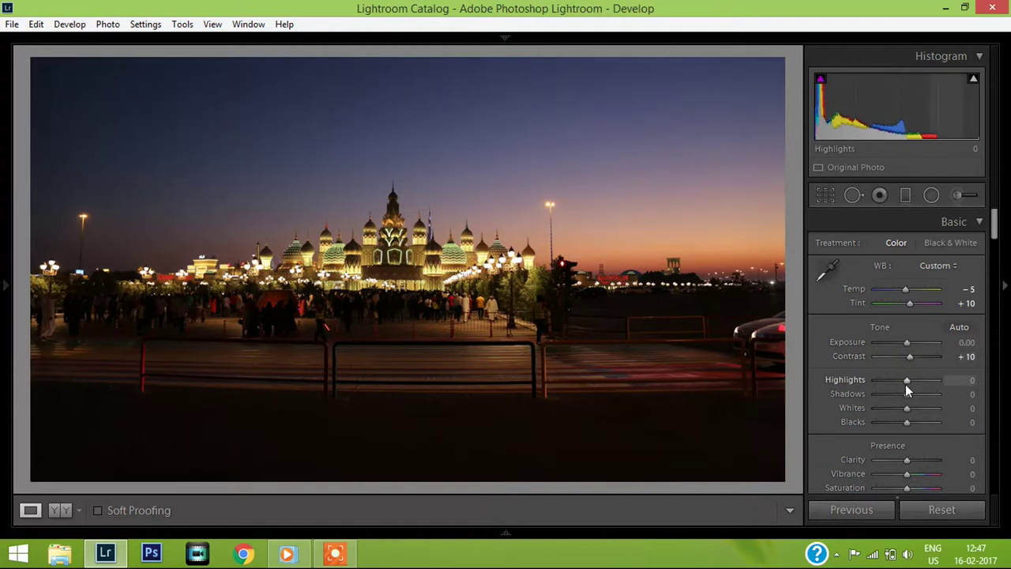
Step: Set Highlights -26, Shadows +15 and Whites +14, resetting Blacks to 0
{"action": "mouse_move", "coordinate": [907, 379]}
{"action": "left_mouse_down"}
{"action": "mouse_move", "coordinate": [884, 381]}
{"action": "mouse_move", "coordinate": [899, 384]}
{"action": "left_mouse_up"}
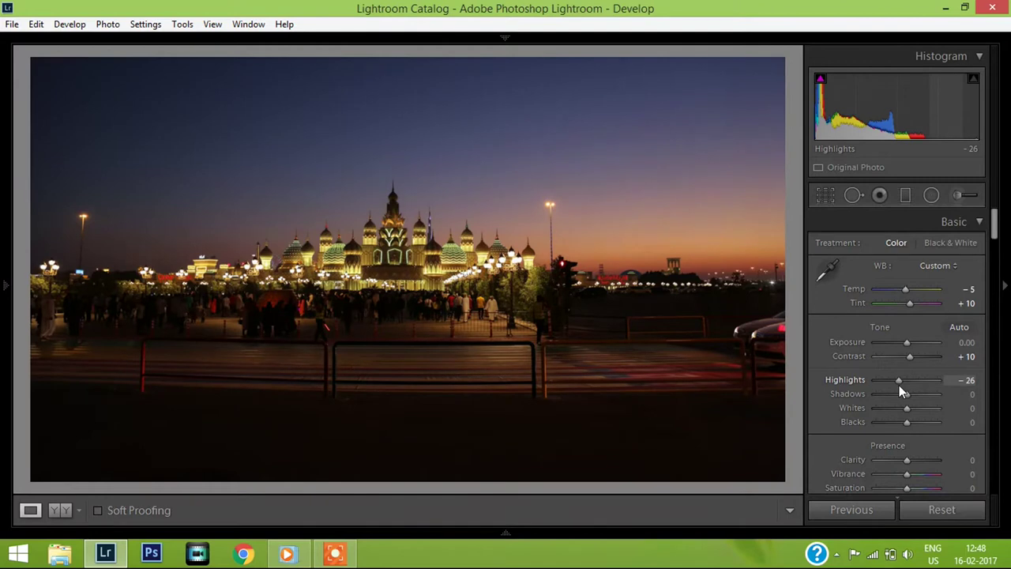
{"action": "left_click_drag", "start_coordinate": [909, 397], "coordinate": [911, 397]}
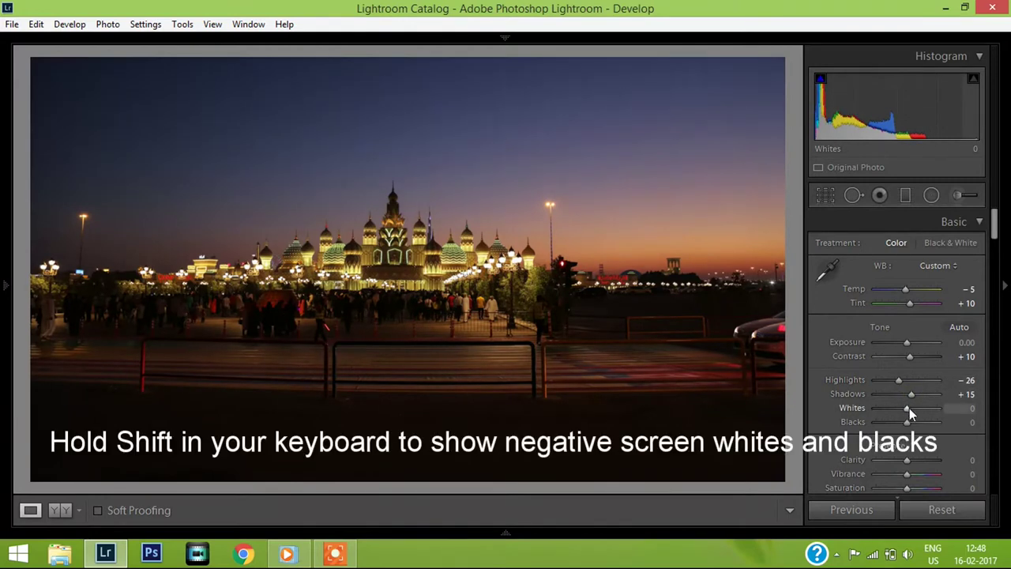
{"action": "mouse_move", "coordinate": [909, 406]}
{"action": "left_mouse_down"}
{"action": "mouse_move", "coordinate": [928, 415]}
{"action": "mouse_move", "coordinate": [912, 406]}
{"action": "left_mouse_up"}
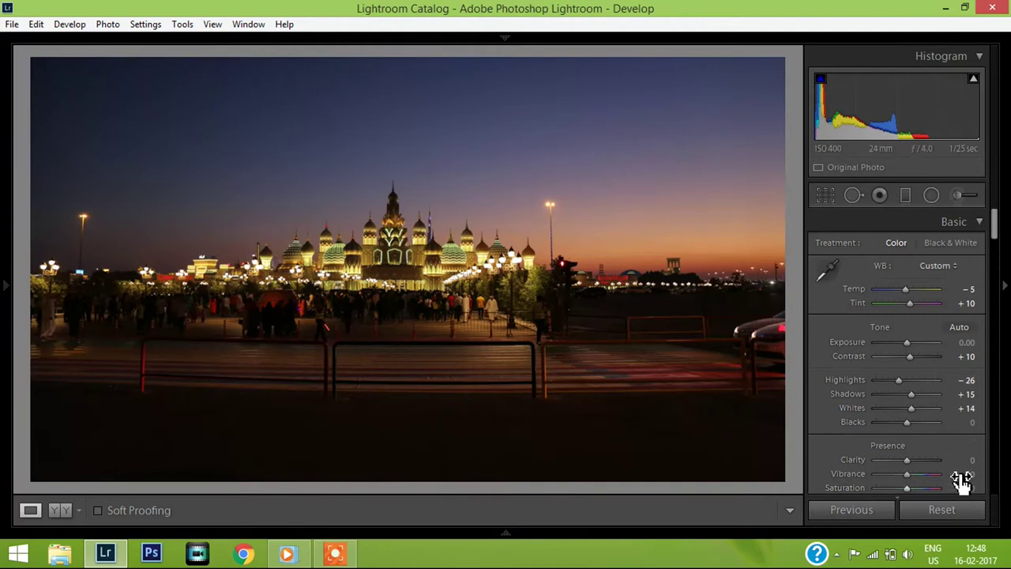
{"action": "left_click_drag", "start_coordinate": [906, 424], "coordinate": [905, 424]}
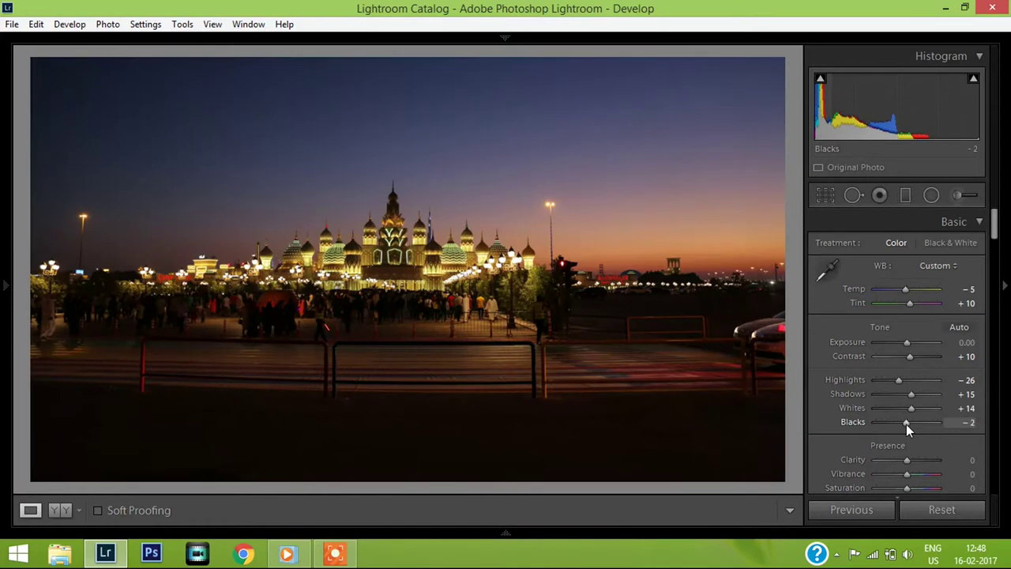
{"action": "double_click", "coordinate": [905, 424]}
Step: Set Blacks +14, Clarity +10 and Vibrance +20 in the Basic panel
{"action": "left_click_drag", "start_coordinate": [905, 424], "coordinate": [911, 425]}
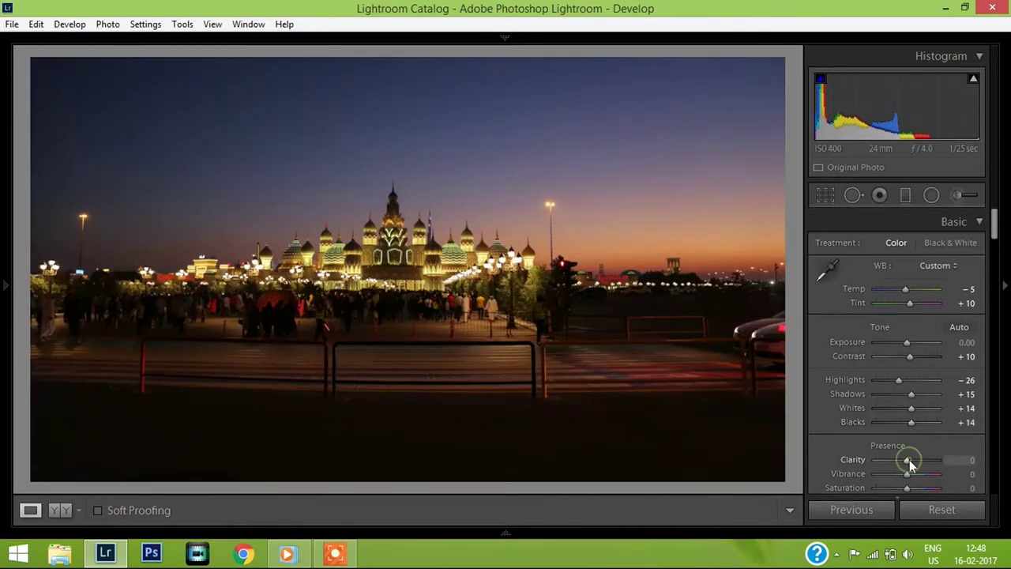
{"action": "left_click_drag", "start_coordinate": [909, 459], "coordinate": [910, 461]}
{"action": "key", "text": "Up"}
{"action": "key", "text": "Up"}
{"action": "key", "text": "Up"}
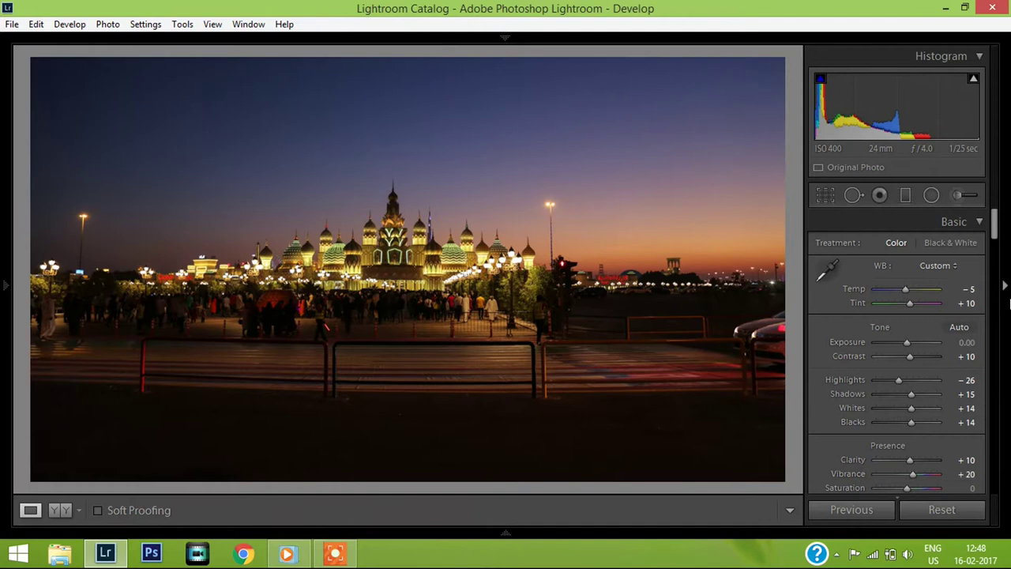
{"action": "left_click_drag", "start_coordinate": [993, 237], "coordinate": [994, 257]}
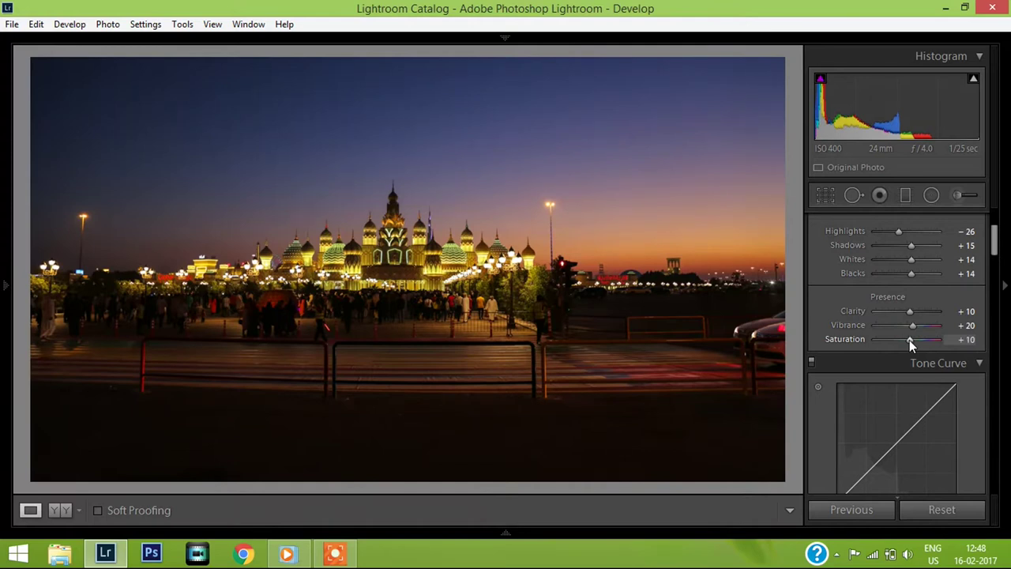
{"action": "mouse_move", "coordinate": [994, 246]}
{"action": "left_mouse_down"}
{"action": "mouse_move", "coordinate": [997, 291]}
{"action": "mouse_move", "coordinate": [977, 308]}
{"action": "left_mouse_up"}
Step: Drag on sky and horizon for HSL saturation Orange +31, Yellow +5, Blue +28, Purple +12
{"action": "left_click", "coordinate": [818, 265]}
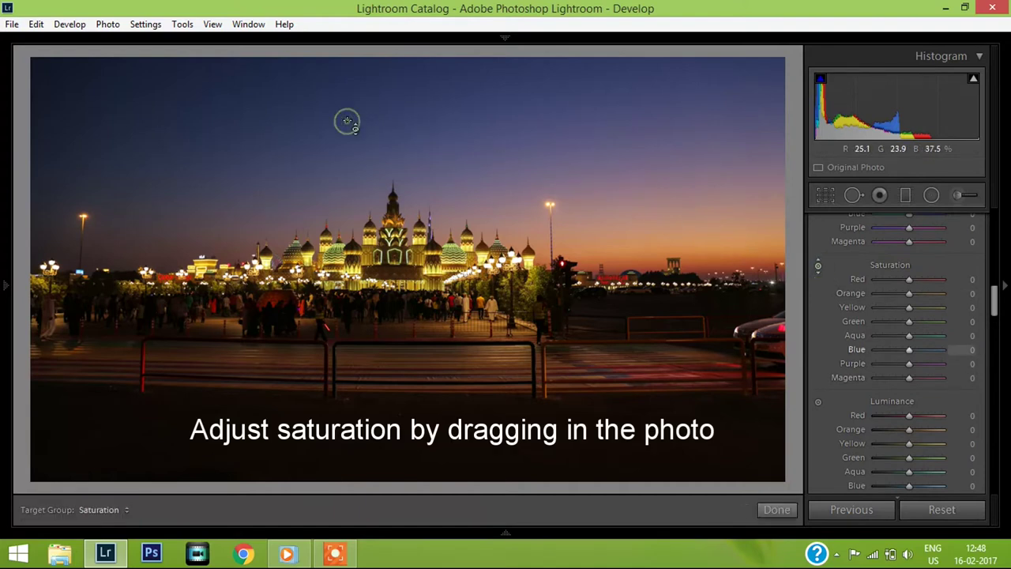
{"action": "left_click_drag", "start_coordinate": [355, 128], "coordinate": [354, 128]}
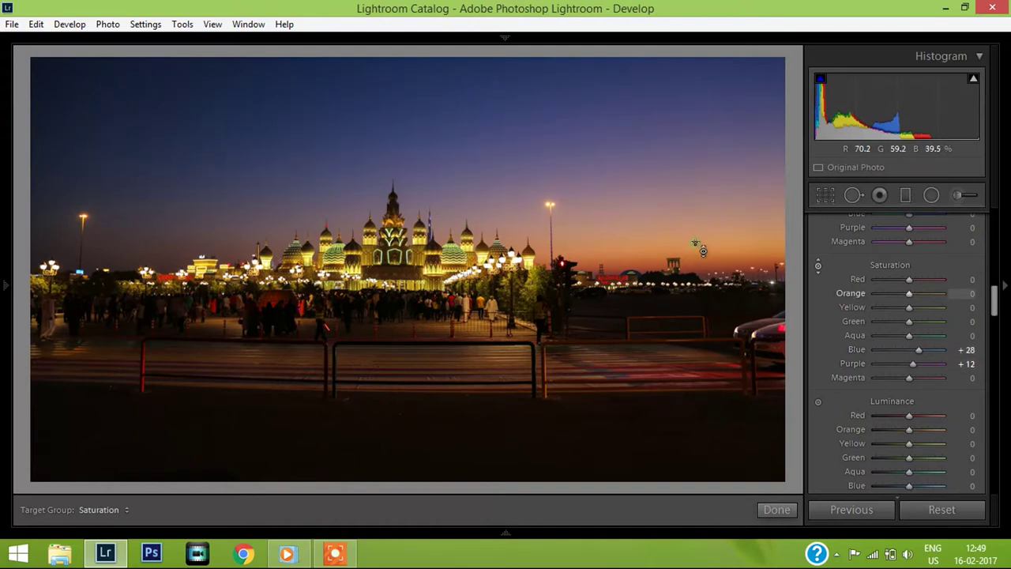
{"action": "left_click_drag", "start_coordinate": [695, 242], "coordinate": [695, 242]}
{"action": "left_click_drag", "start_coordinate": [695, 242], "coordinate": [695, 242]}
{"action": "left_click_drag", "start_coordinate": [994, 304], "coordinate": [996, 332]}
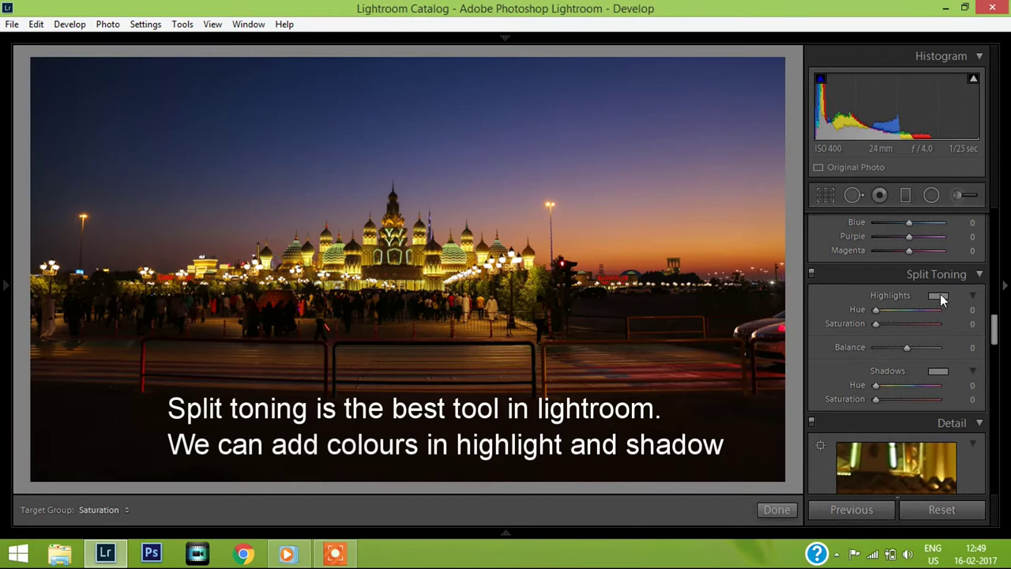
Step: Pick Split Toning colours: highlights Hue 23/Saturation 6, shadows Hue 253/Saturation 14
{"action": "left_click", "coordinate": [938, 296]}
{"action": "mouse_move", "coordinate": [779, 316]}
{"action": "left_mouse_down"}
{"action": "mouse_move", "coordinate": [659, 345]}
{"action": "mouse_move", "coordinate": [653, 359]}
{"action": "left_mouse_up"}
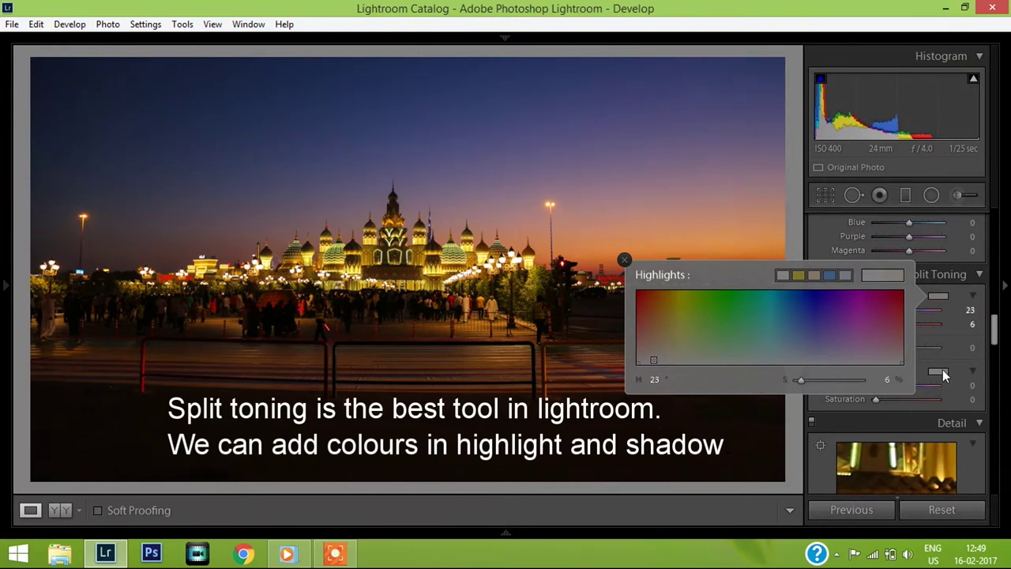
{"action": "left_click", "coordinate": [942, 374]}
{"action": "mouse_move", "coordinate": [760, 381]}
{"action": "left_mouse_down"}
{"action": "mouse_move", "coordinate": [792, 423]}
{"action": "mouse_move", "coordinate": [835, 417]}
{"action": "mouse_move", "coordinate": [822, 430]}
{"action": "left_mouse_up"}
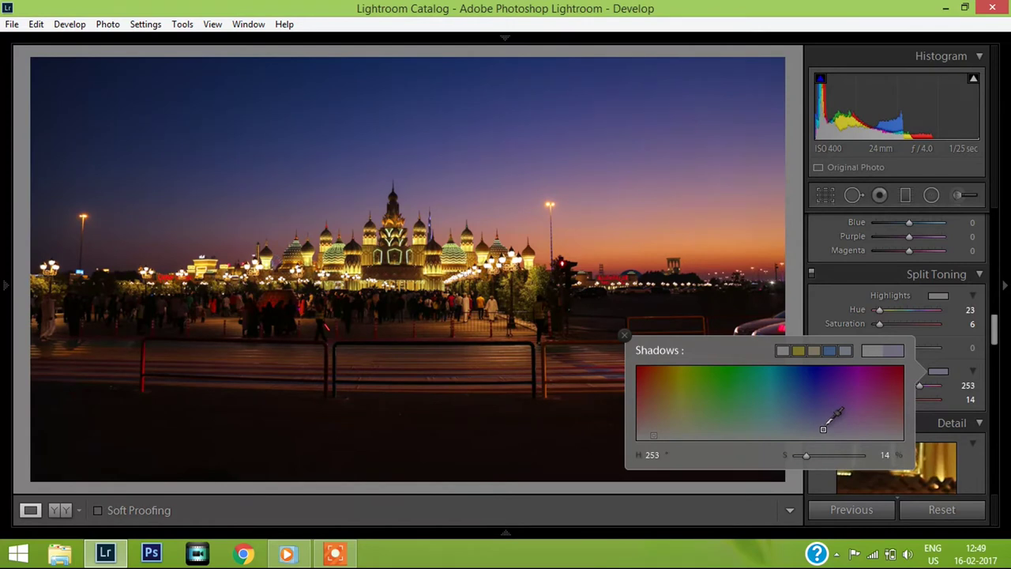
{"action": "left_click_drag", "start_coordinate": [995, 328], "coordinate": [996, 368]}
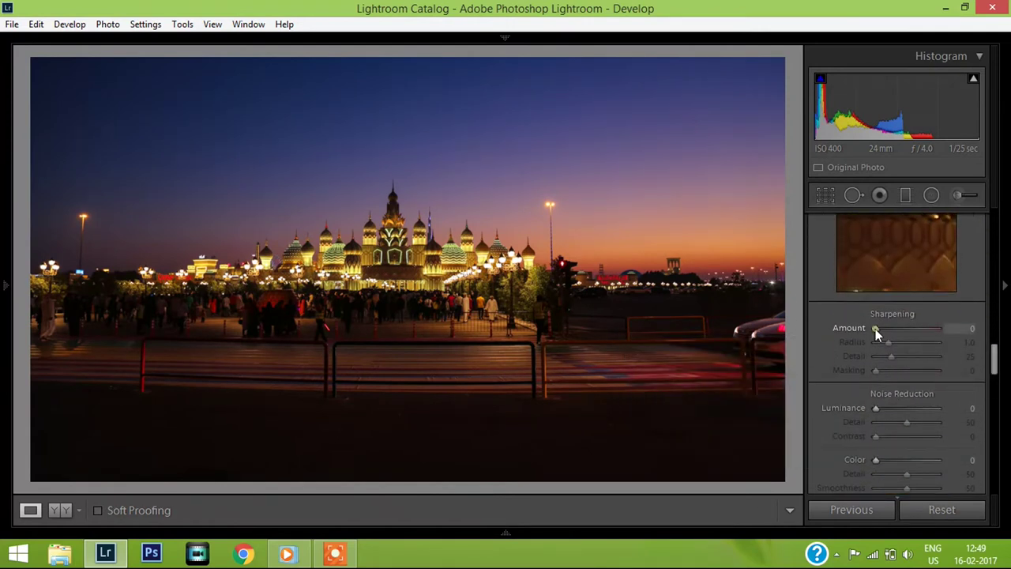
Step: Set Sharpening Amount 65, Masking 90 and Luminance noise reduction 20
{"action": "left_click_drag", "start_coordinate": [874, 329], "coordinate": [891, 328]}
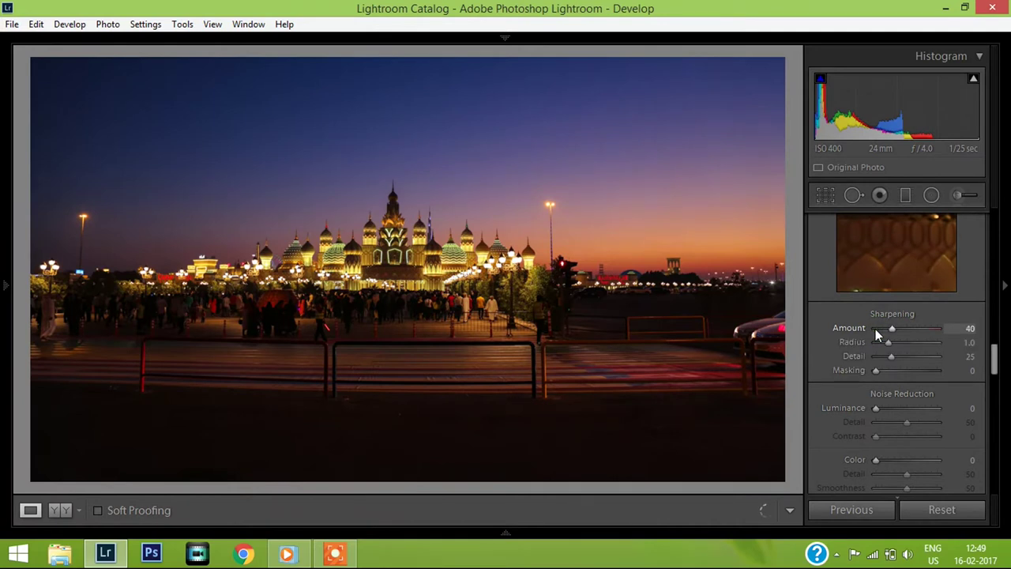
{"action": "key", "text": "Up"}
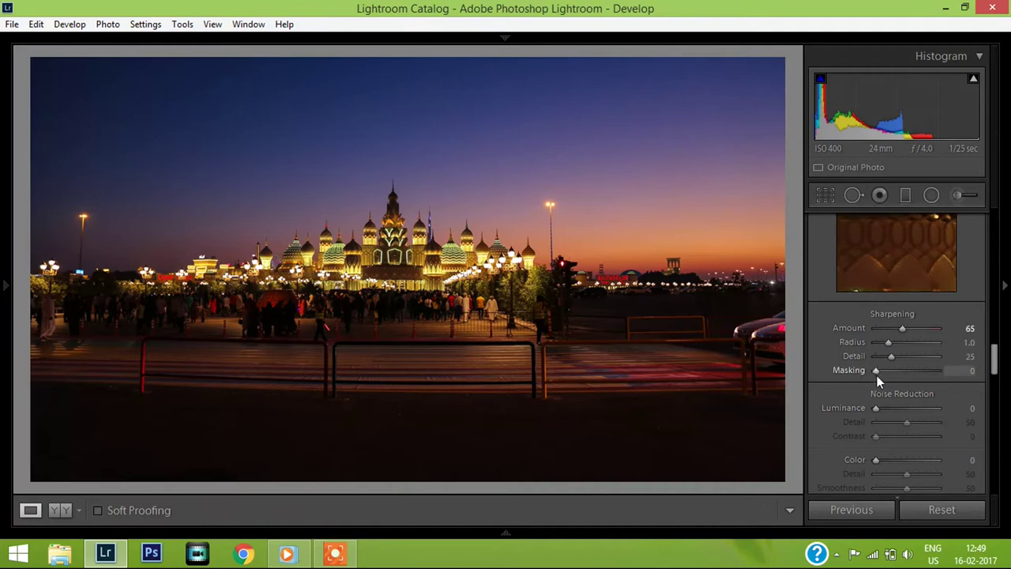
{"action": "left_click_drag", "start_coordinate": [877, 371], "coordinate": [931, 378]}
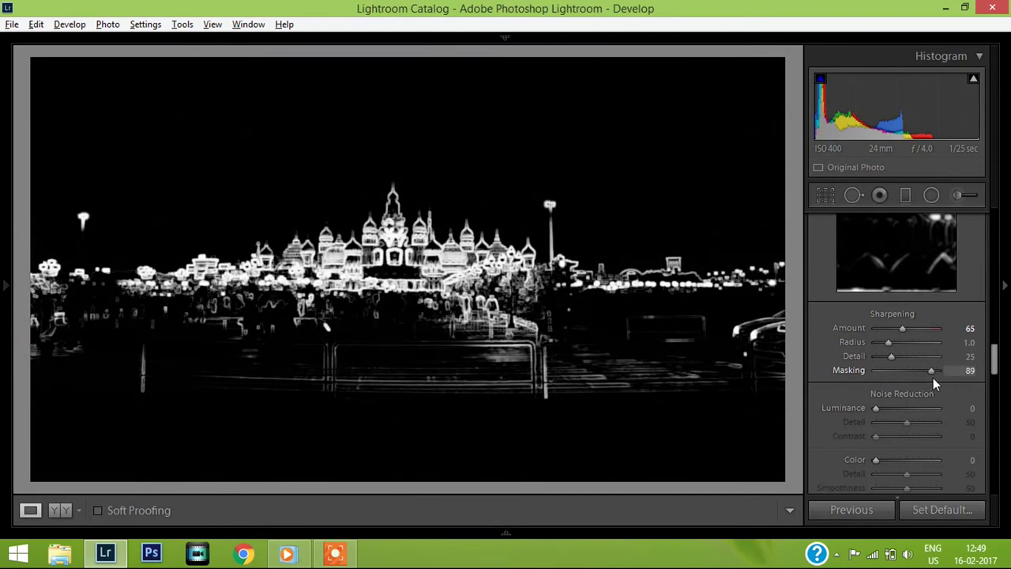
{"action": "left_click_drag", "start_coordinate": [933, 378], "coordinate": [935, 377]}
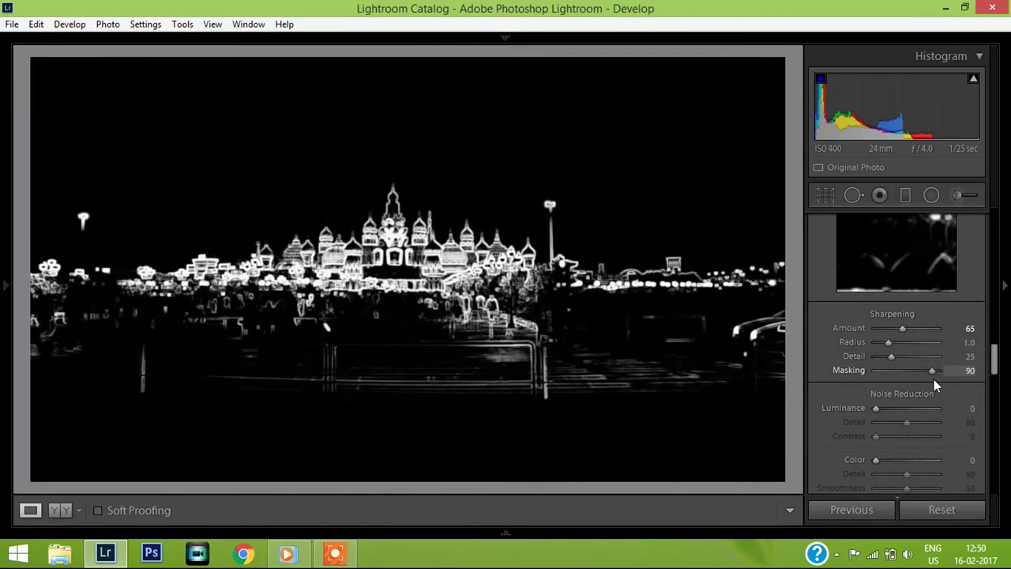
{"action": "left_click_drag", "start_coordinate": [934, 378], "coordinate": [933, 379]}
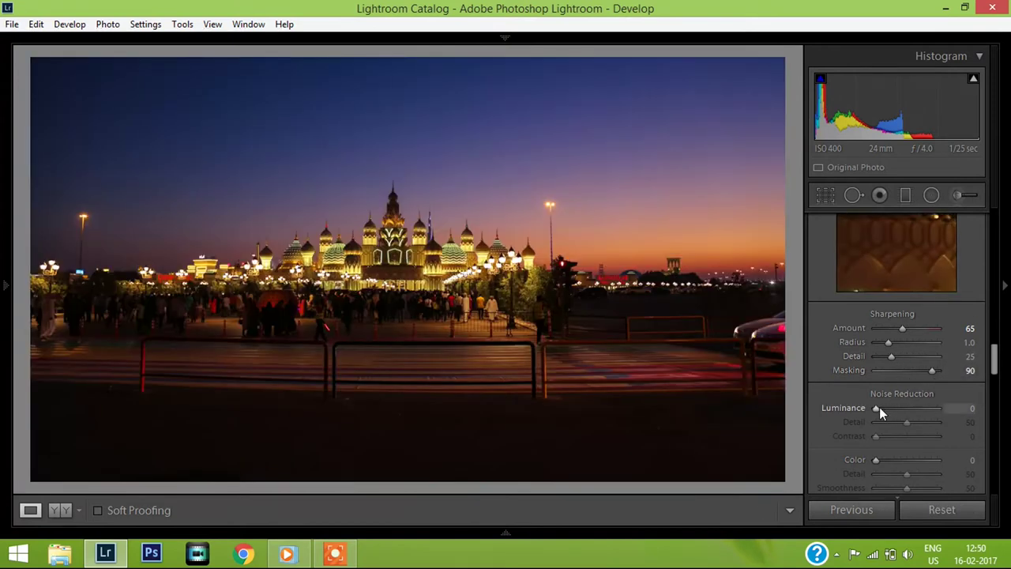
{"action": "left_click_drag", "start_coordinate": [877, 409], "coordinate": [878, 410]}
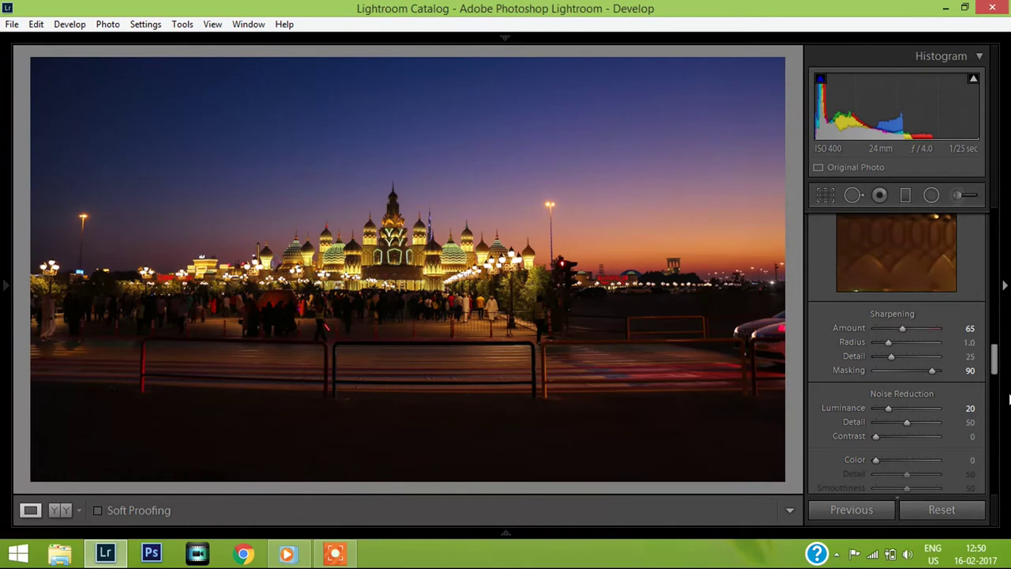
{"action": "left_click_drag", "start_coordinate": [994, 368], "coordinate": [995, 393]}
Step: Enable Remove Chromatic Aberration, keep profile corrections off, and apply Auto Upright
{"action": "left_click", "coordinate": [903, 339]}
{"action": "left_click", "coordinate": [825, 356]}
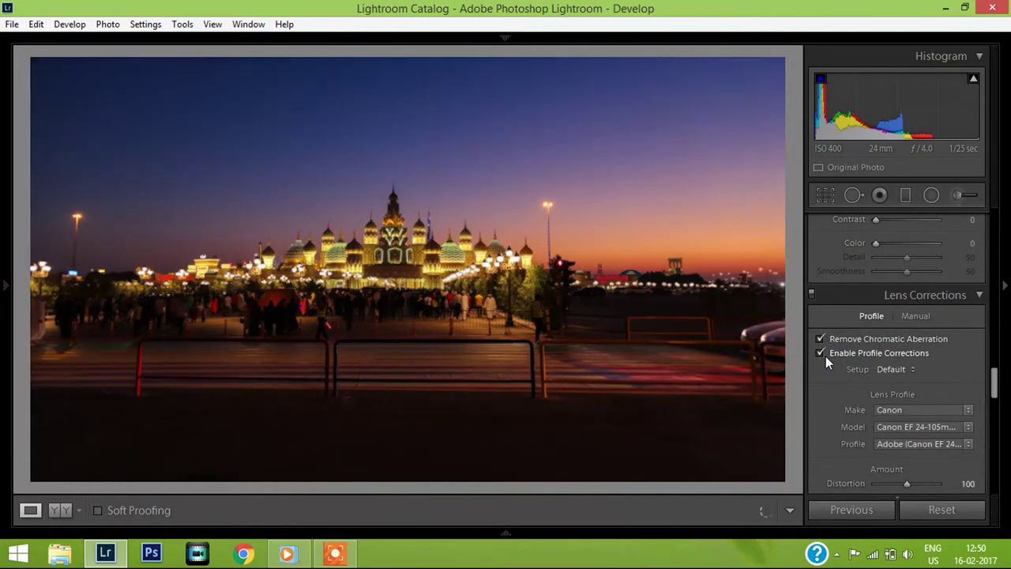
{"action": "left_click", "coordinate": [825, 356]}
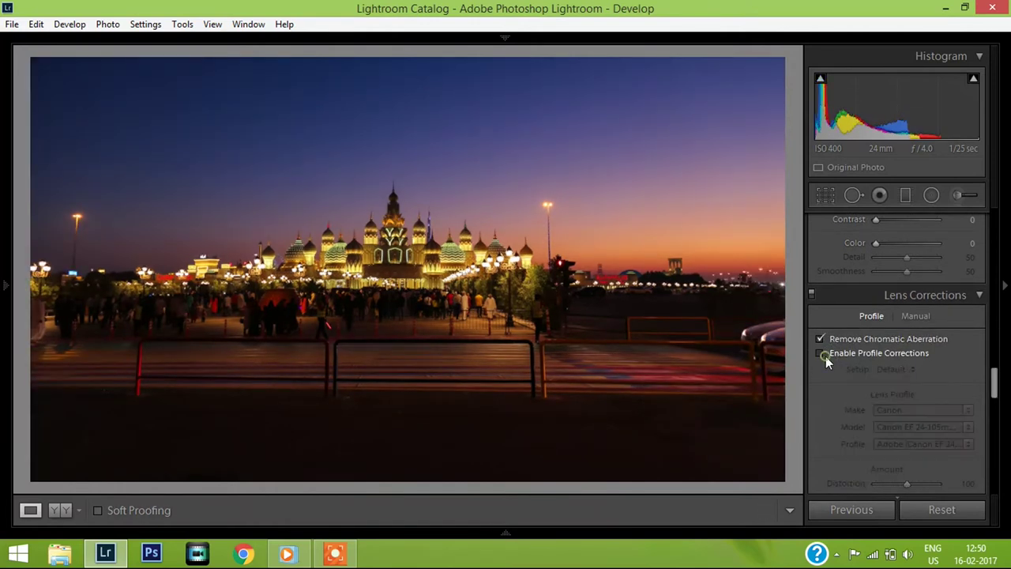
{"action": "left_click_drag", "start_coordinate": [995, 377], "coordinate": [995, 413]}
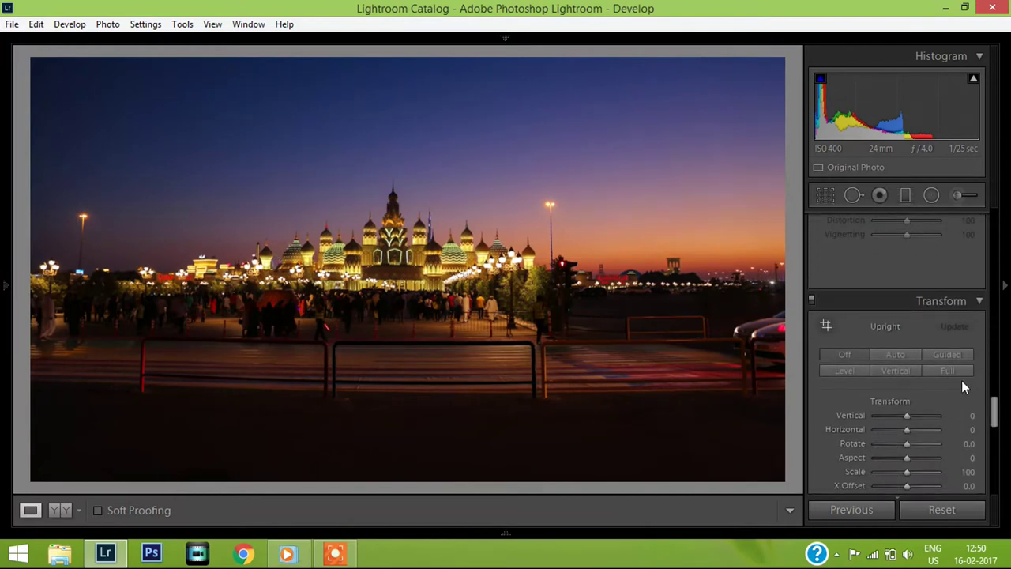
{"action": "left_click", "coordinate": [899, 360]}
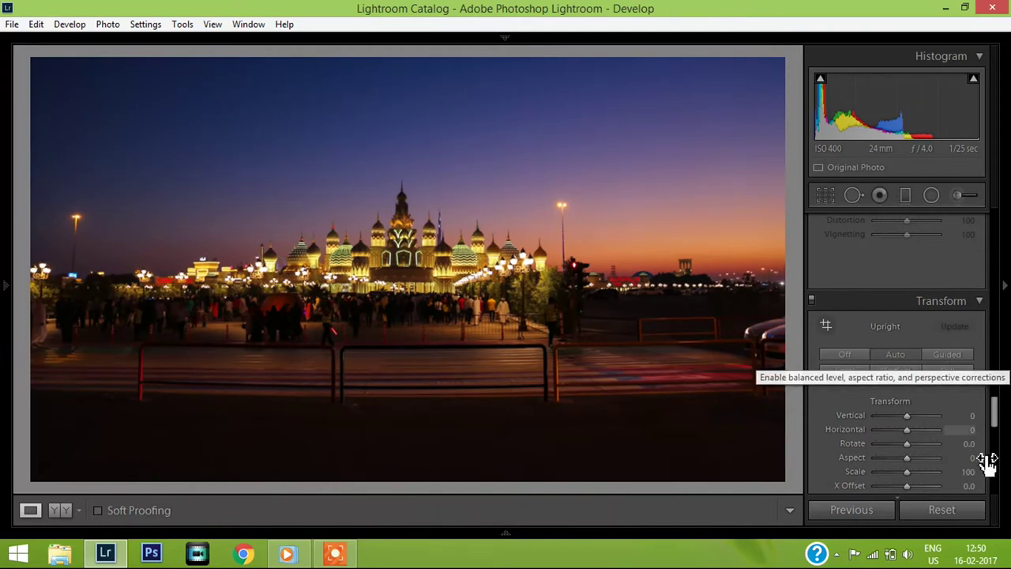
{"action": "mouse_move", "coordinate": [998, 415]}
{"action": "left_mouse_down"}
{"action": "mouse_move", "coordinate": [1003, 475]}
{"action": "mouse_move", "coordinate": [1002, 219]}
{"action": "left_mouse_up"}
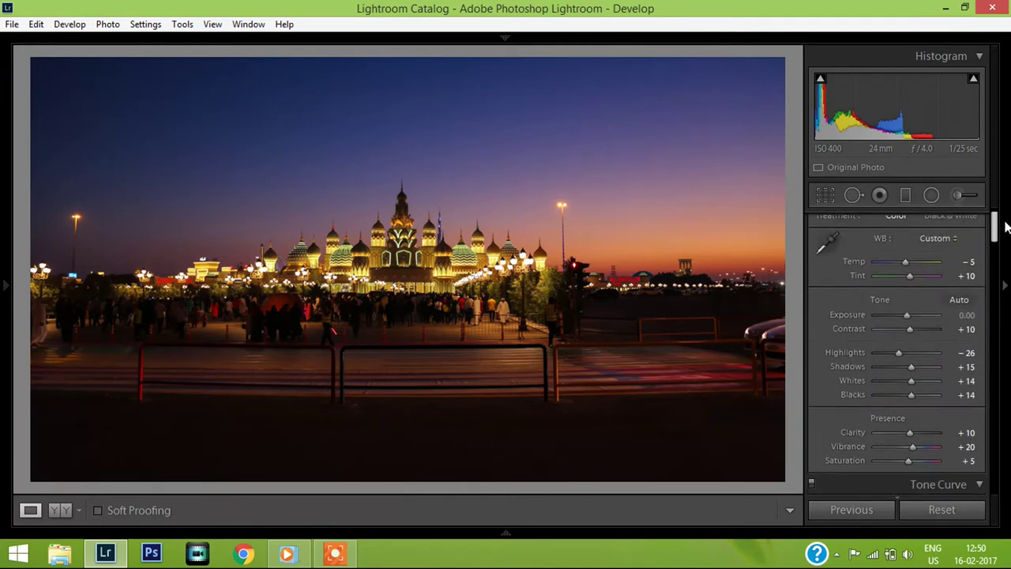
Step: Resize the 16 x 9 crop corners and move the castle lower in the frame
{"action": "left_click", "coordinate": [827, 198]}
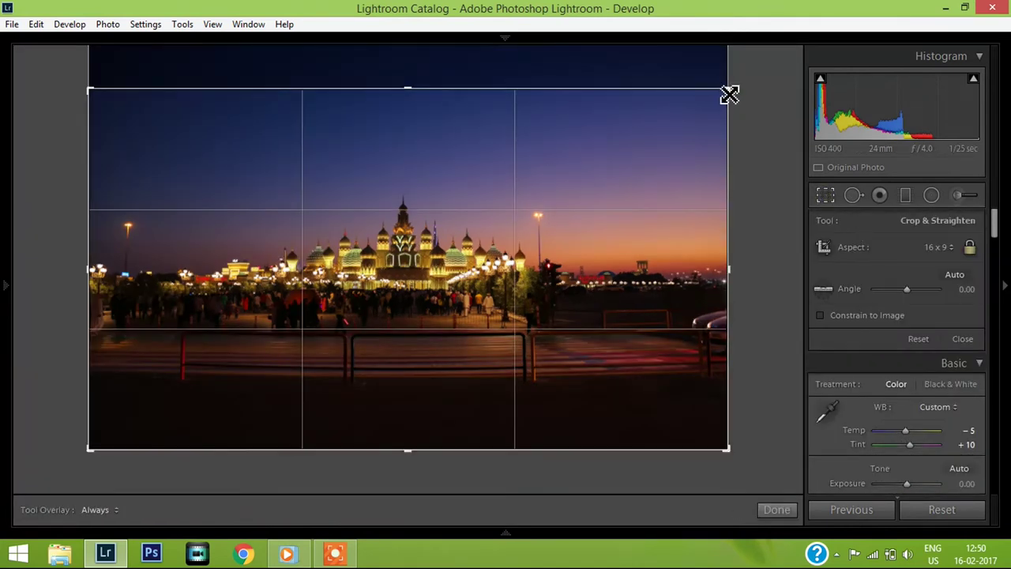
{"action": "left_click_drag", "start_coordinate": [733, 94], "coordinate": [719, 113]}
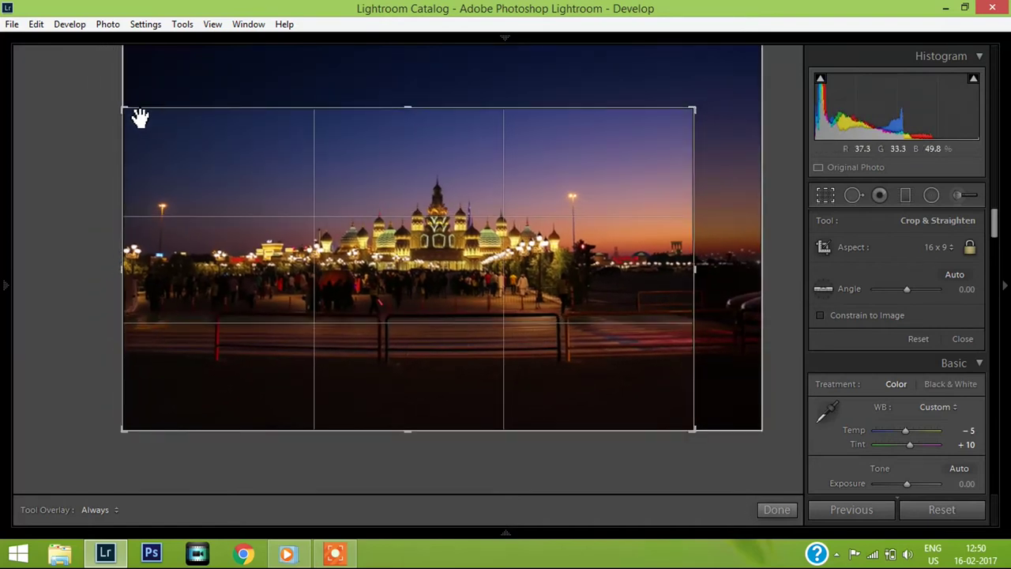
{"action": "left_click_drag", "start_coordinate": [131, 114], "coordinate": [154, 126]}
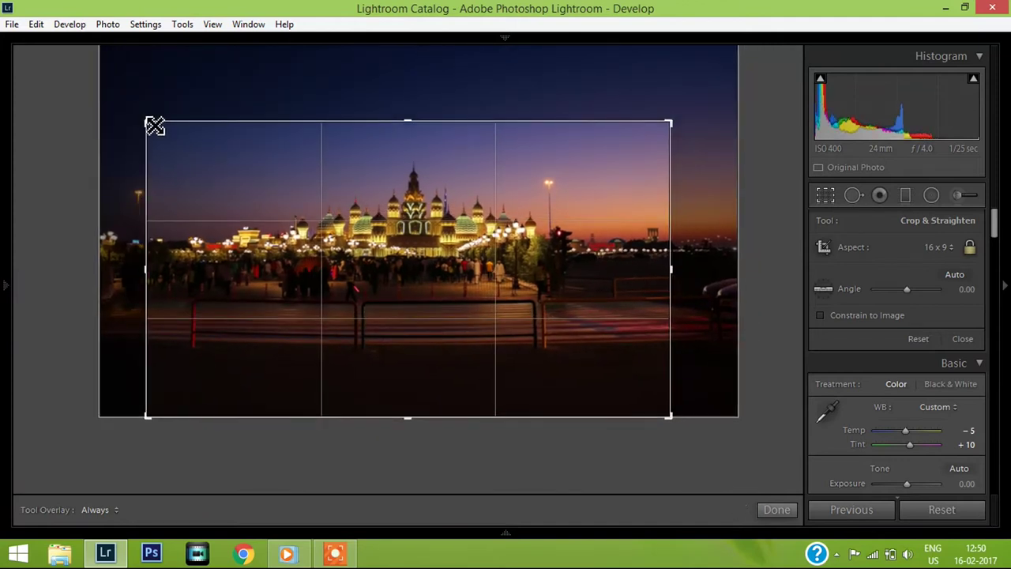
{"action": "left_click_drag", "start_coordinate": [424, 244], "coordinate": [428, 263]}
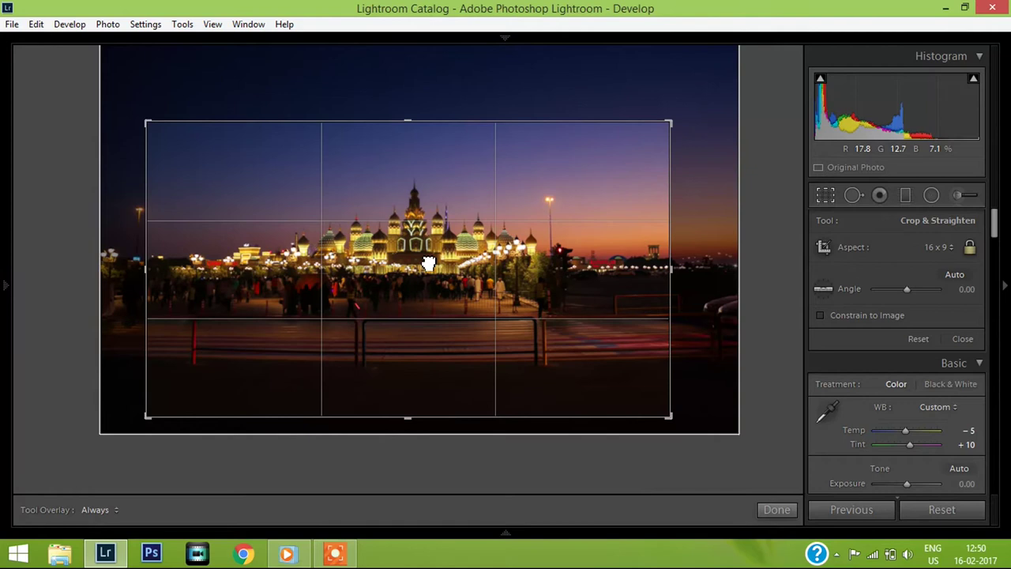
{"action": "left_click_drag", "start_coordinate": [427, 263], "coordinate": [419, 255]}
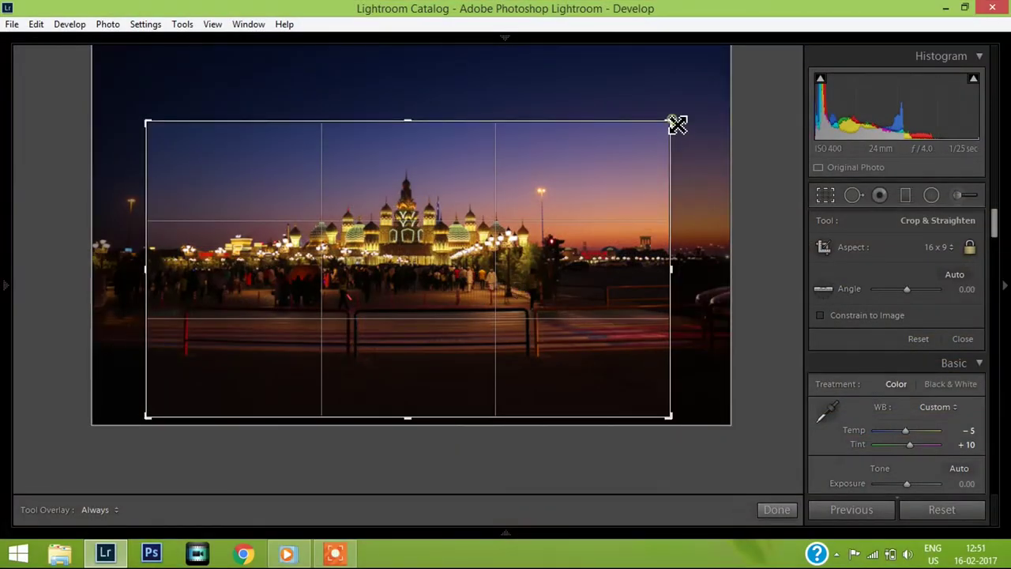
{"action": "left_click_drag", "start_coordinate": [677, 124], "coordinate": [693, 118]}
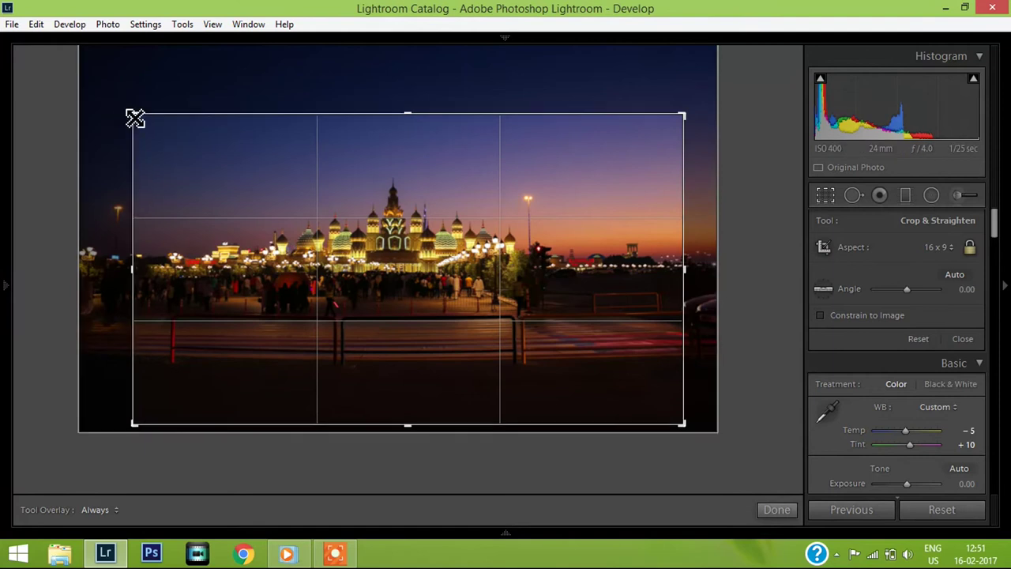
{"action": "left_click_drag", "start_coordinate": [133, 113], "coordinate": [129, 108]}
{"action": "left_click_drag", "start_coordinate": [447, 255], "coordinate": [447, 297]}
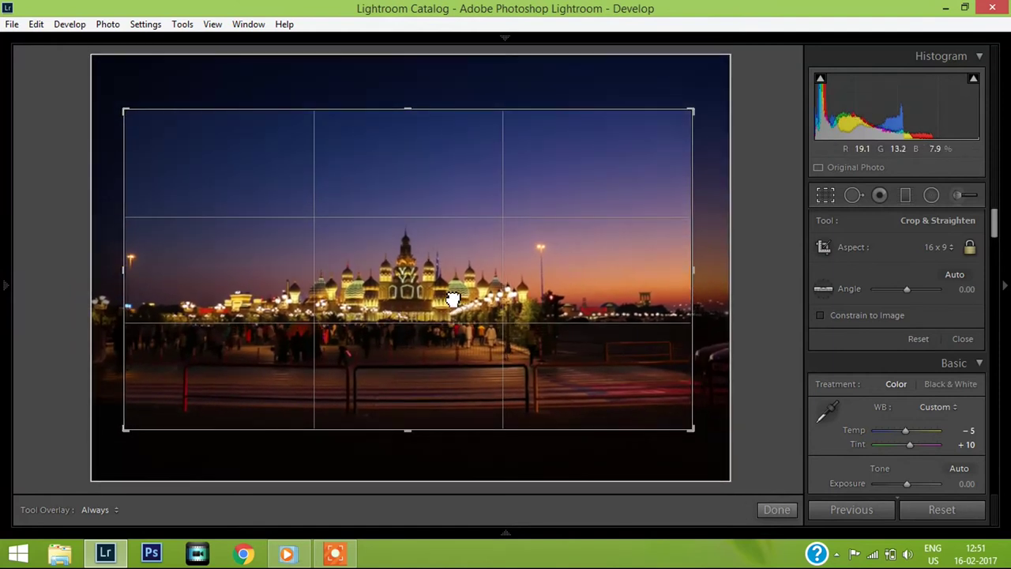
Step: Check the crop in full-screen preview, nudging the photo up and slightly right
{"action": "key", "text": "f"}
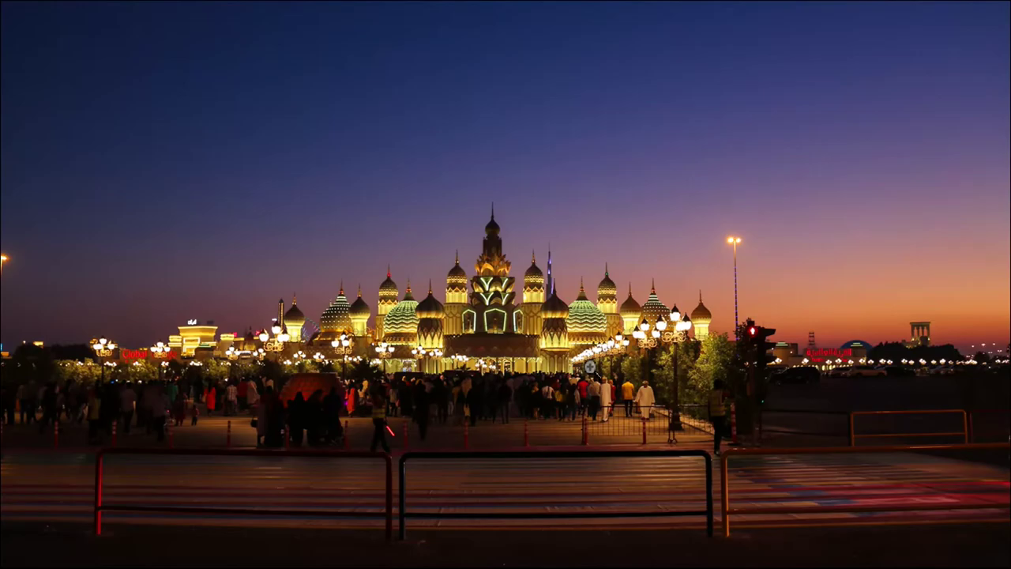
{"action": "key", "text": "f"}
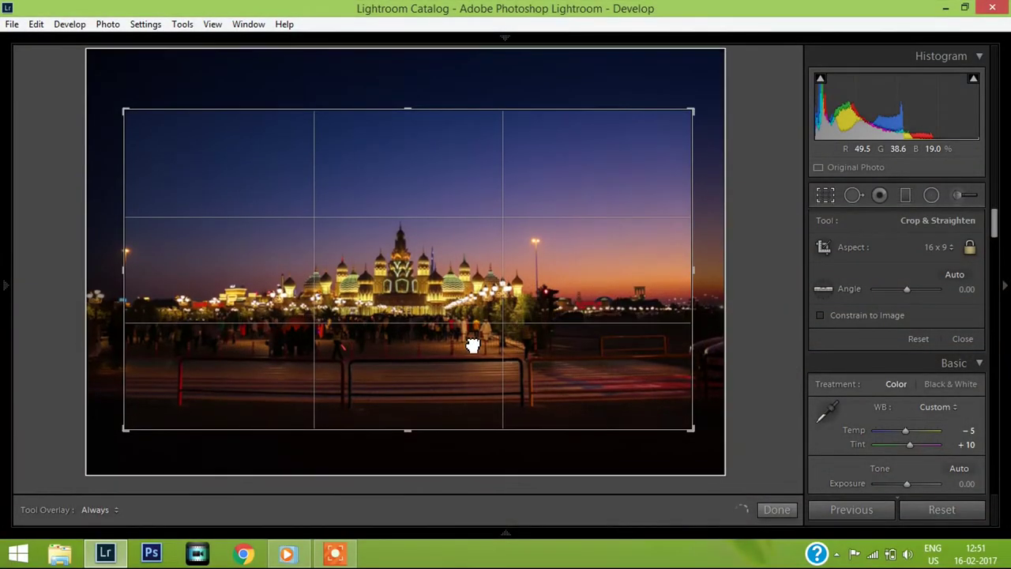
{"action": "left_click_drag", "start_coordinate": [472, 343], "coordinate": [471, 336]}
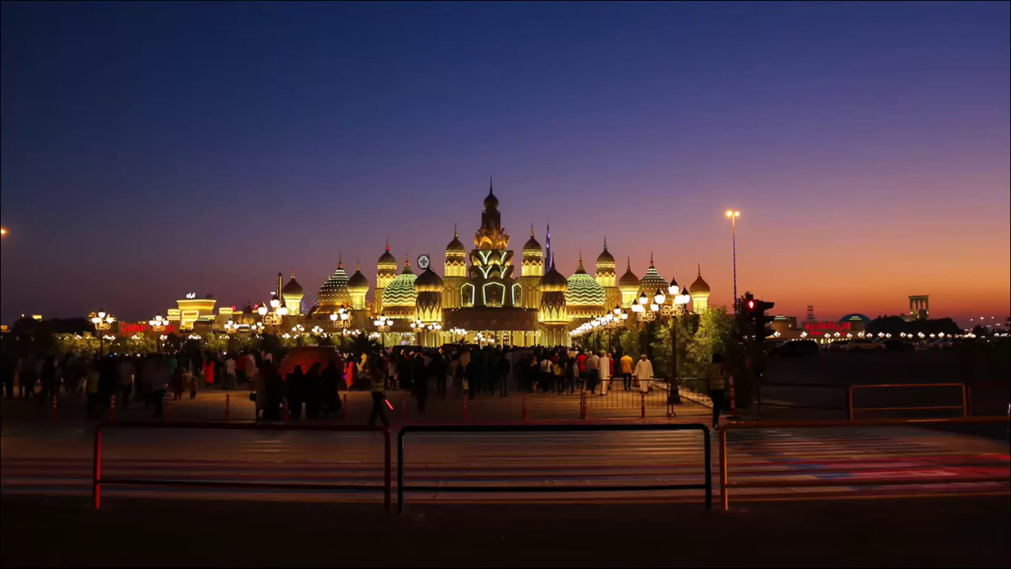
{"action": "key", "text": "f"}
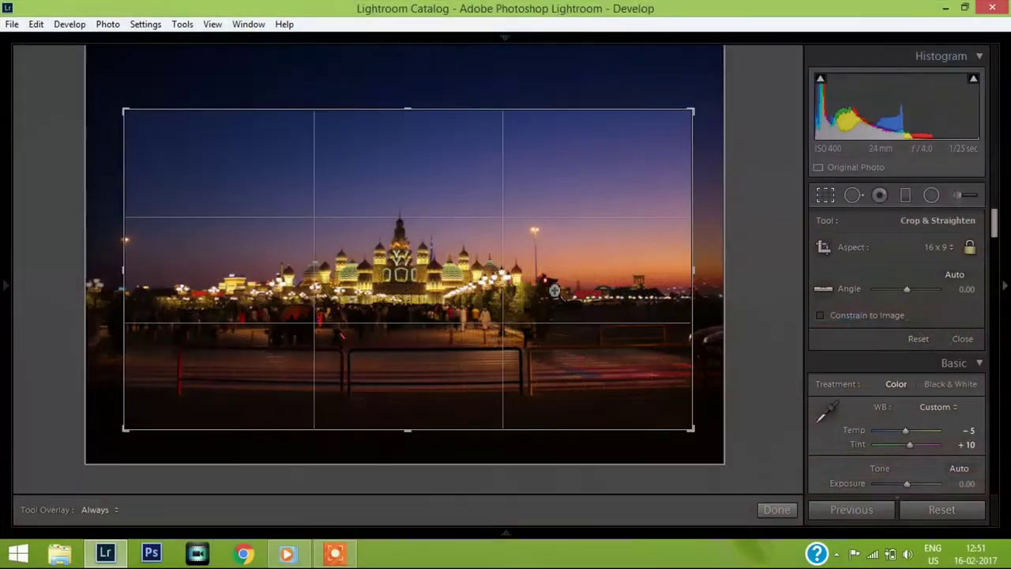
{"action": "left_click_drag", "start_coordinate": [542, 299], "coordinate": [555, 298]}
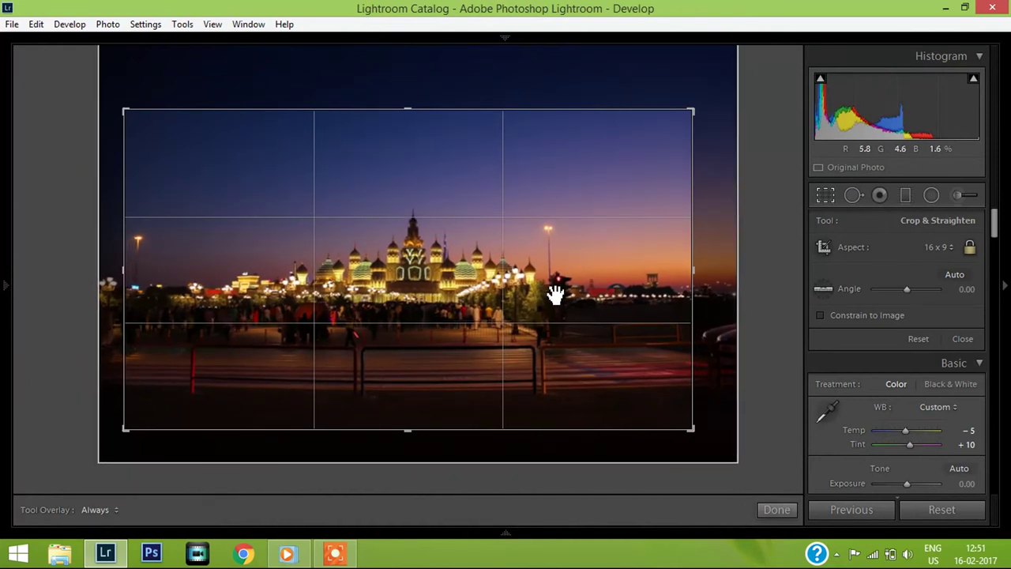
{"action": "key", "text": "f"}
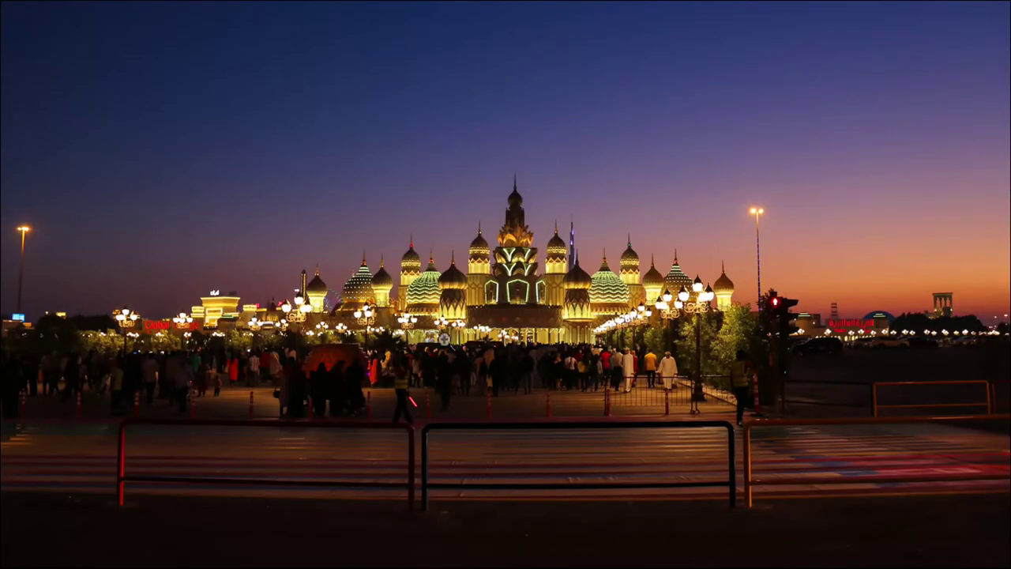
Step: Apply the 16:9 crop, then set up a Burn (Darken) brush at -1.00 exposure with mask overlay
{"action": "key", "text": "f"}
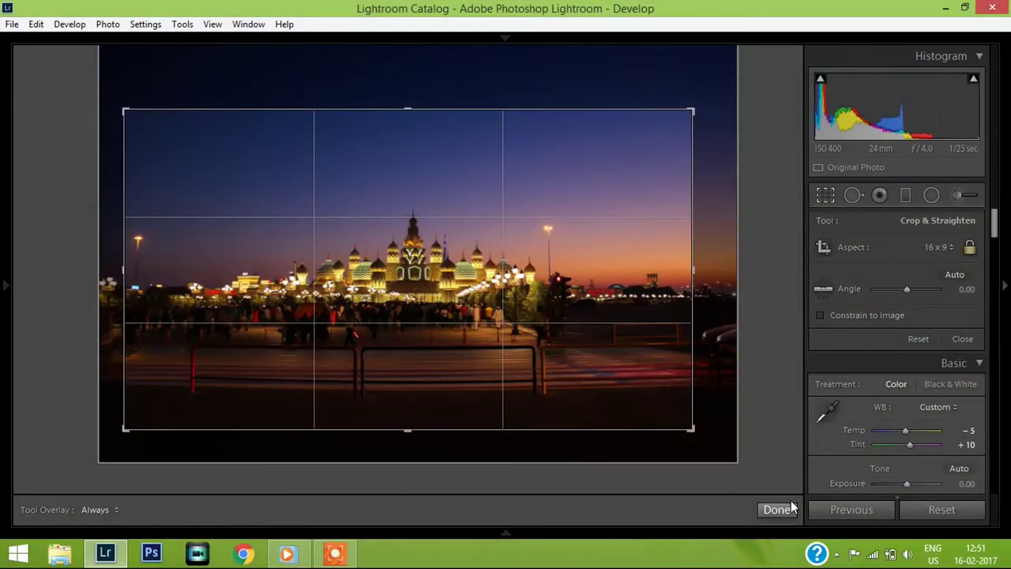
{"action": "left_click", "coordinate": [774, 509]}
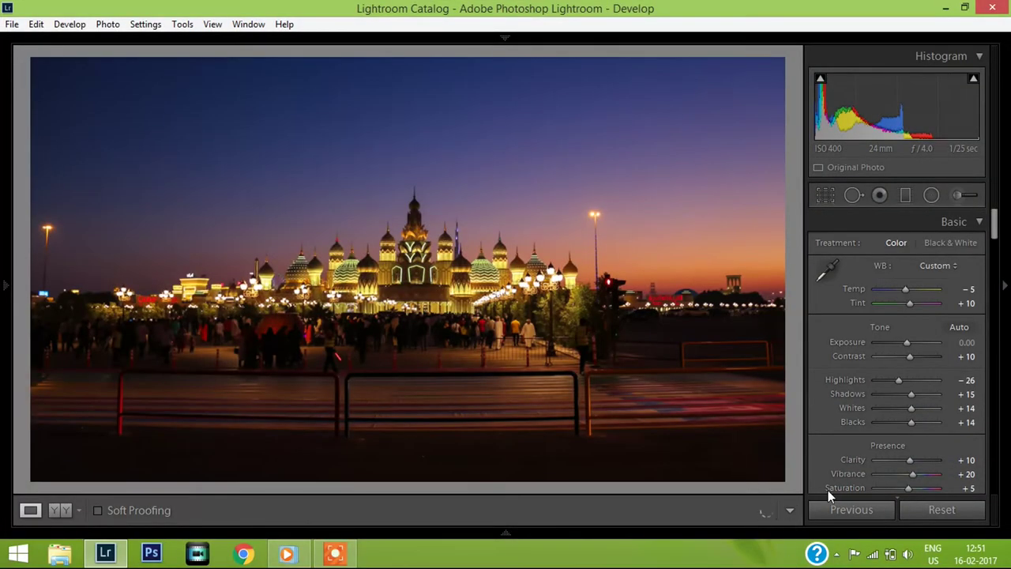
{"action": "left_click", "coordinate": [956, 195]}
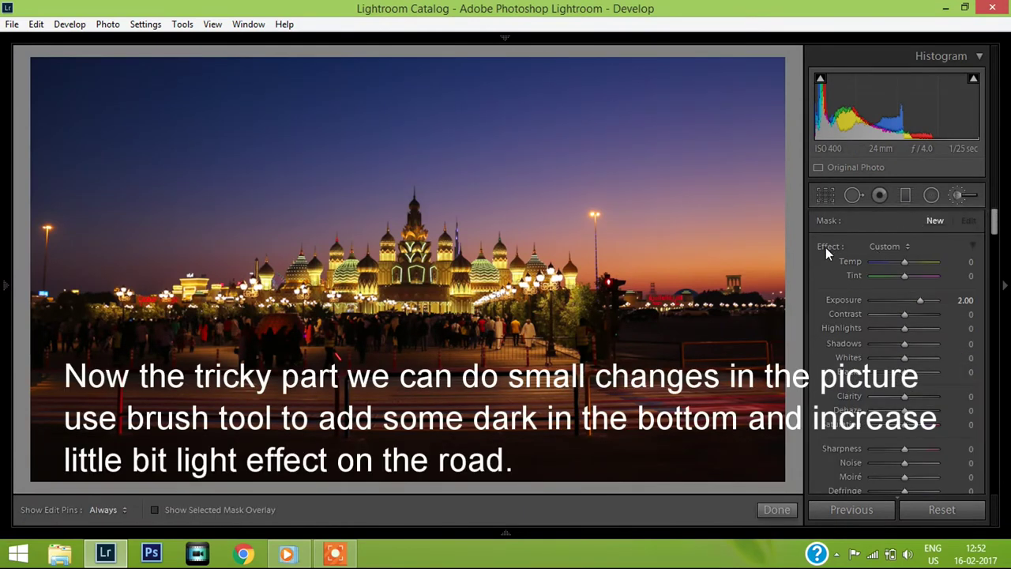
{"action": "double_click", "coordinate": [825, 247]}
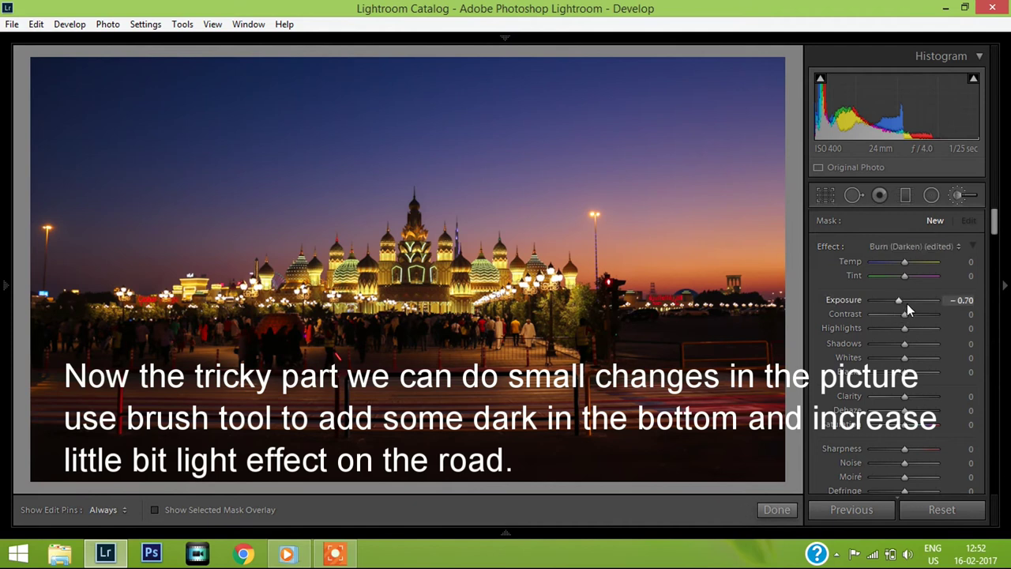
{"action": "scroll", "coordinate": [906, 303], "scroll_direction": "down", "scroll_amount": 1}
{"action": "scroll", "coordinate": [906, 303], "scroll_direction": "down", "scroll_amount": 1}
{"action": "scroll", "coordinate": [906, 308], "scroll_direction": "down", "scroll_amount": 1}
{"action": "scroll", "coordinate": [901, 301], "scroll_direction": "up", "scroll_amount": 3}
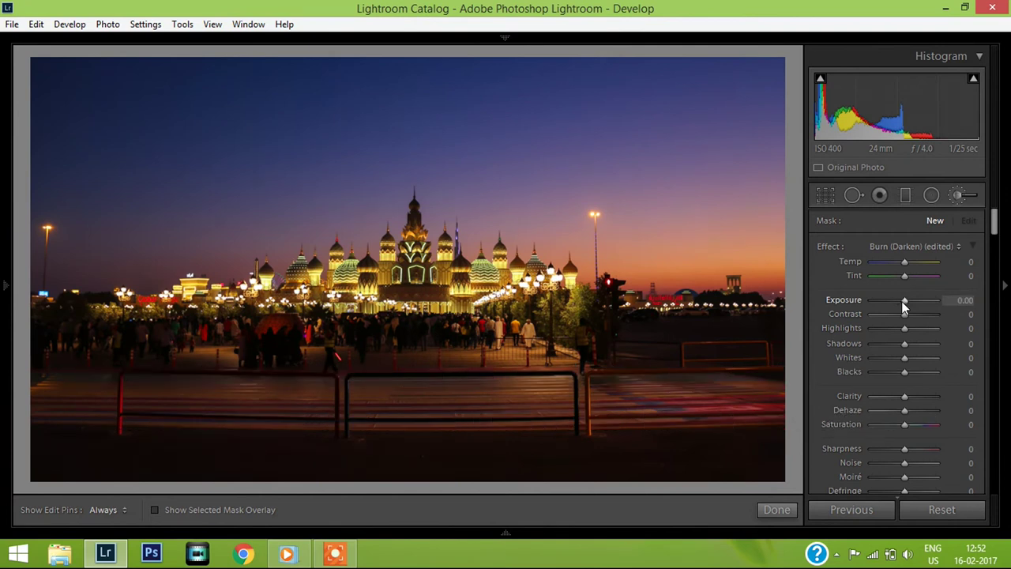
{"action": "scroll", "coordinate": [901, 300], "scroll_direction": "up", "scroll_amount": 4}
{"action": "scroll", "coordinate": [901, 301], "scroll_direction": "down", "scroll_amount": 1}
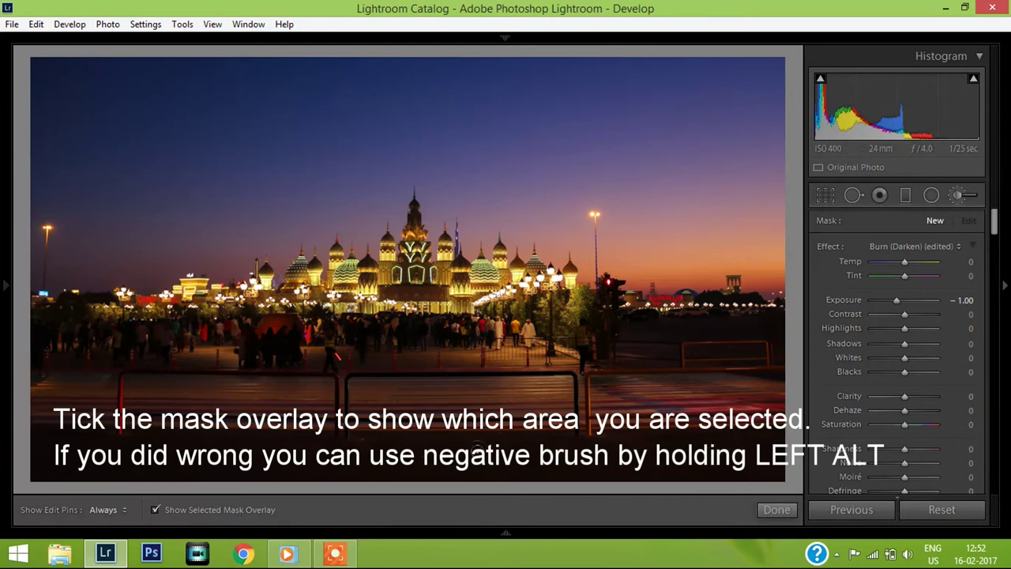
Step: Paint a darkening brush mask across the bottom of the palace photo
{"action": "key", "text": "h"}
{"action": "mouse_move", "coordinate": [558, 463]}
{"action": "left_mouse_down"}
{"action": "mouse_move", "coordinate": [733, 454]}
{"action": "mouse_move", "coordinate": [656, 449]}
{"action": "mouse_move", "coordinate": [750, 436]}
{"action": "left_mouse_up"}
{"action": "mouse_move", "coordinate": [616, 448]}
{"action": "left_mouse_down"}
{"action": "mouse_move", "coordinate": [157, 454]}
{"action": "mouse_move", "coordinate": [17, 427]}
{"action": "left_mouse_up"}
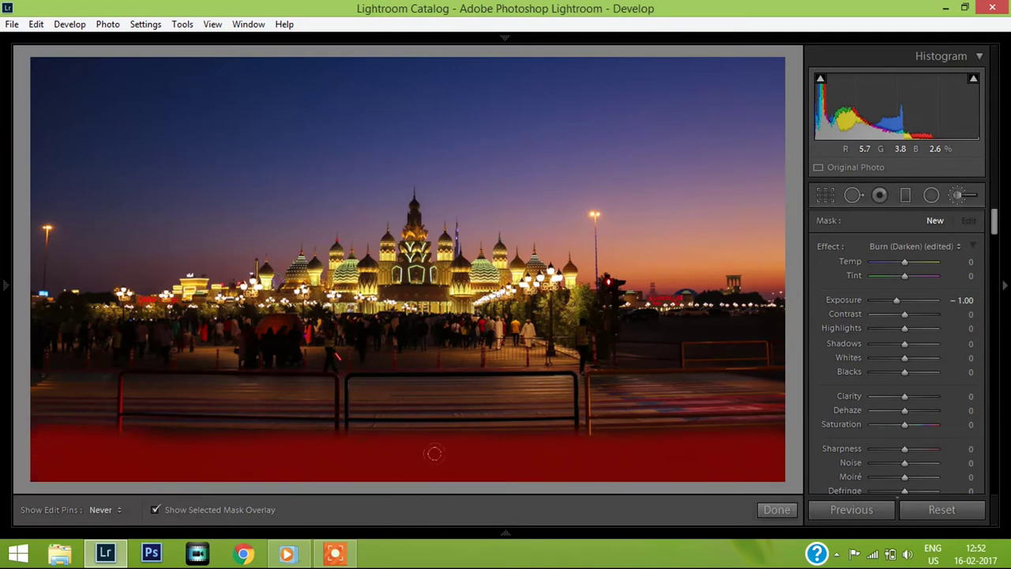
{"action": "left_click", "coordinate": [103, 510]}
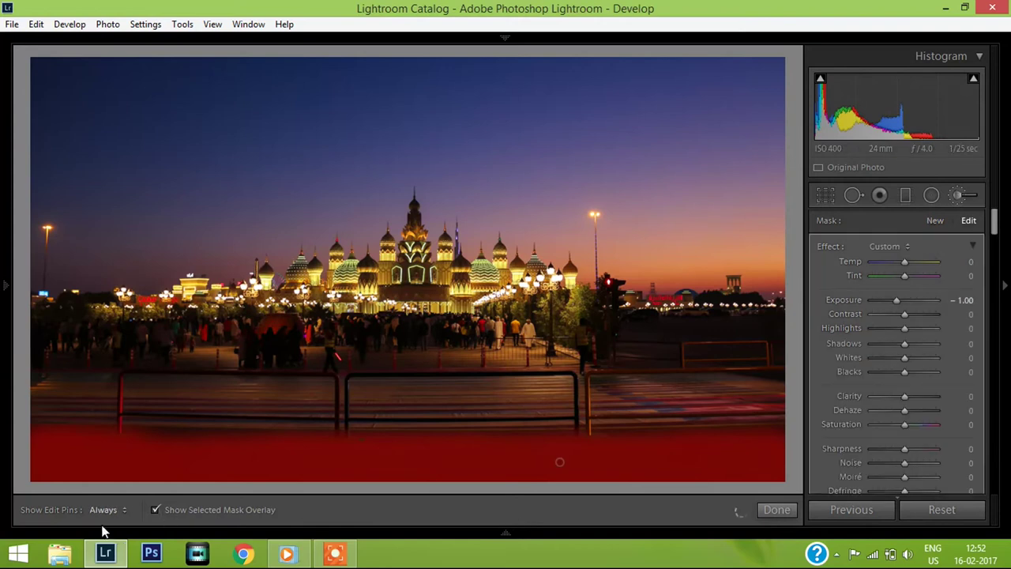
{"action": "left_click", "coordinate": [155, 509]}
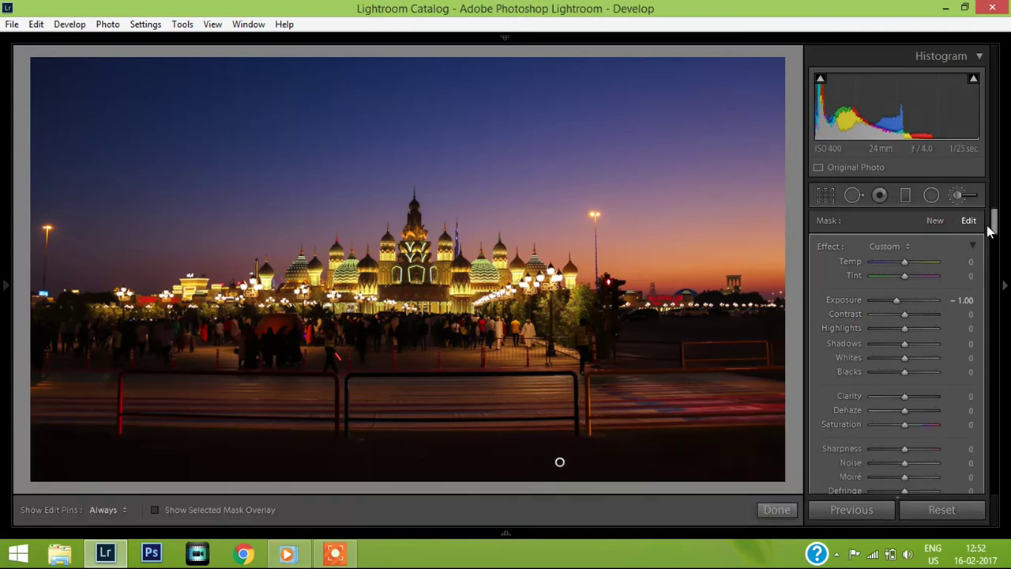
Step: Deepen the foreground darkening to exposure -1.42 and finish the brush adjustment
{"action": "left_click_drag", "start_coordinate": [994, 222], "coordinate": [995, 257]}
{"action": "left_click", "coordinate": [819, 399]}
{"action": "left_click", "coordinate": [819, 400]}
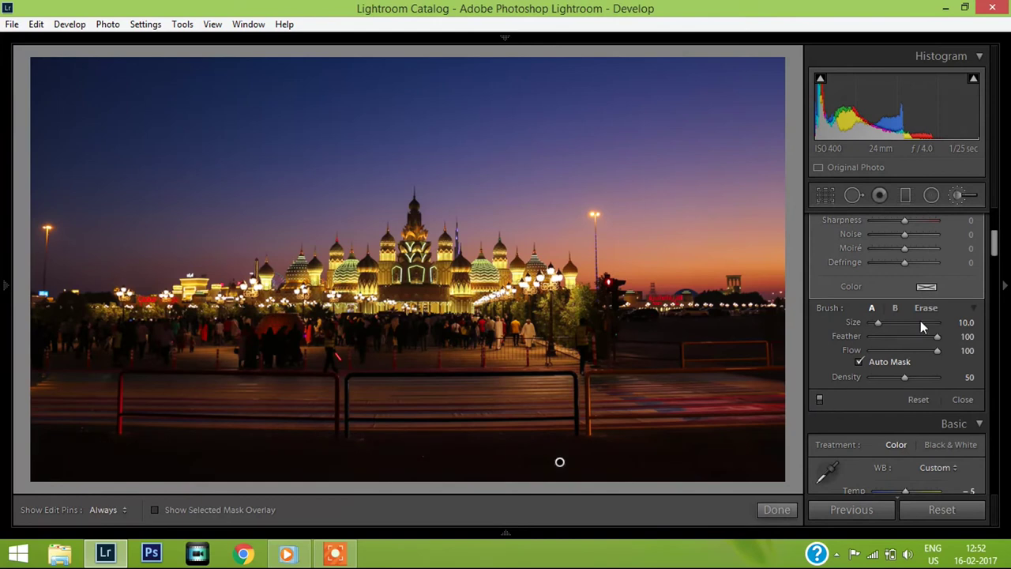
{"action": "left_click_drag", "start_coordinate": [995, 249], "coordinate": [996, 231]}
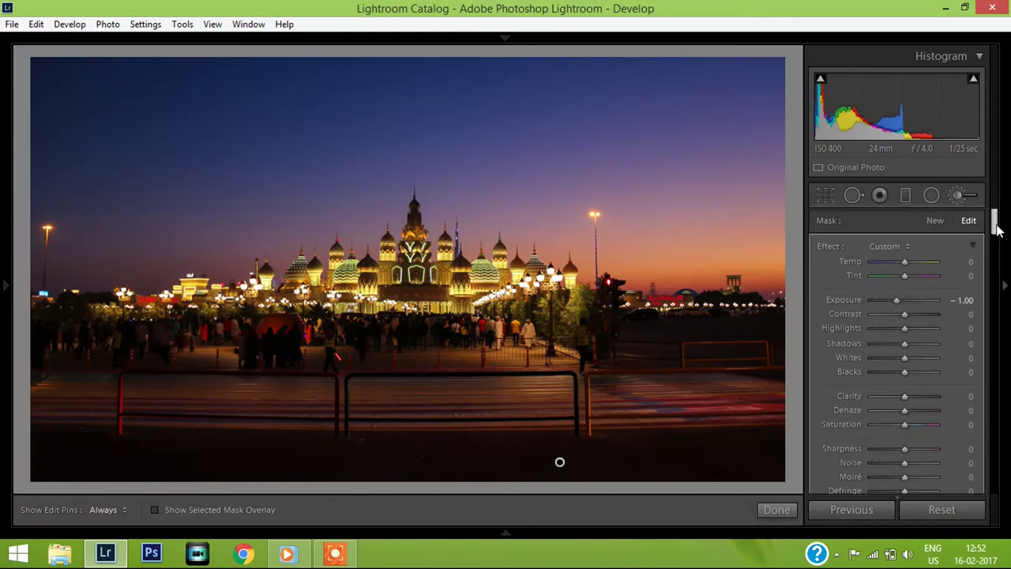
{"action": "mouse_move", "coordinate": [898, 299]}
{"action": "left_mouse_down"}
{"action": "mouse_move", "coordinate": [857, 306]}
{"action": "mouse_move", "coordinate": [894, 303]}
{"action": "left_mouse_up"}
{"action": "left_click", "coordinate": [776, 509]}
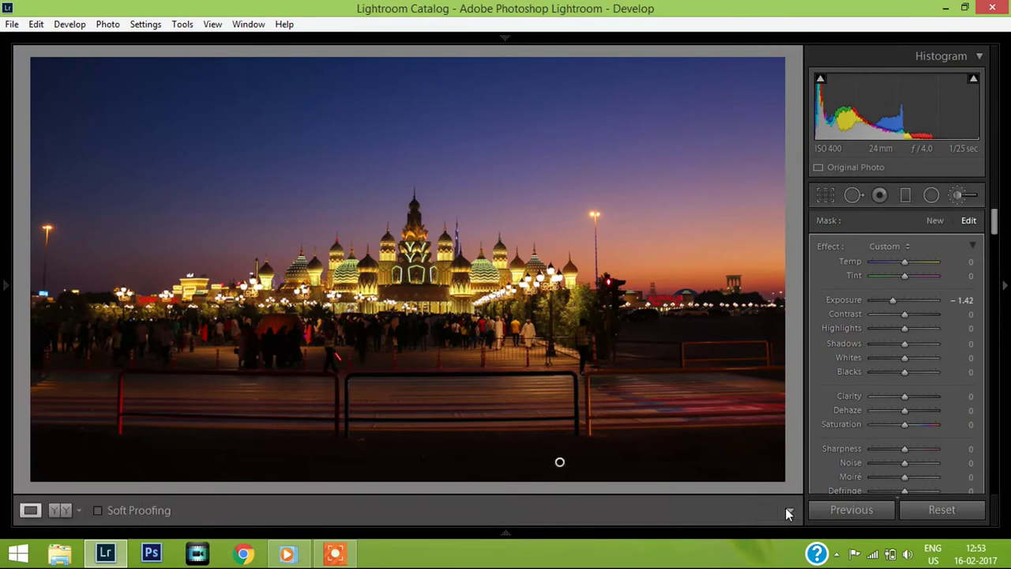
Step: Set up a new brush with reset effects, exposure +1.00 and red mask overlay shown
{"action": "left_click", "coordinate": [955, 202]}
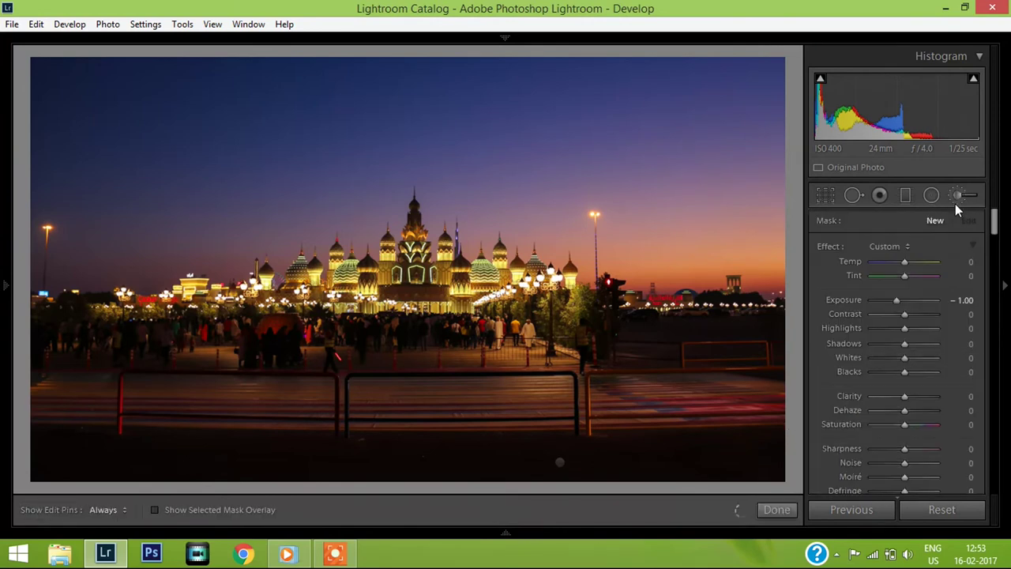
{"action": "double_click", "coordinate": [833, 248]}
{"action": "key", "text": "Up"}
{"action": "key", "text": "Up"}
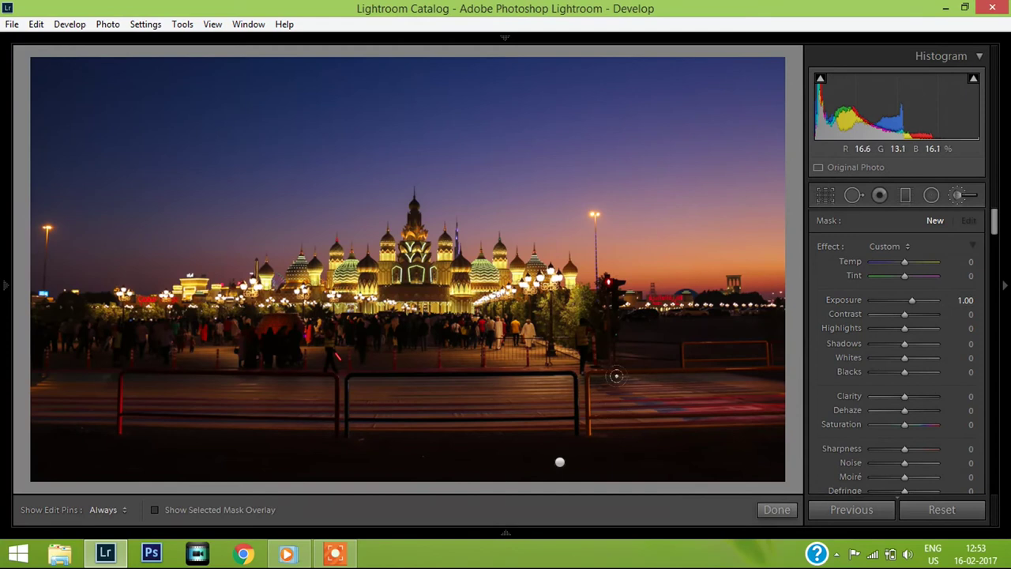
{"action": "left_click", "coordinate": [157, 510]}
{"action": "key", "text": "h"}
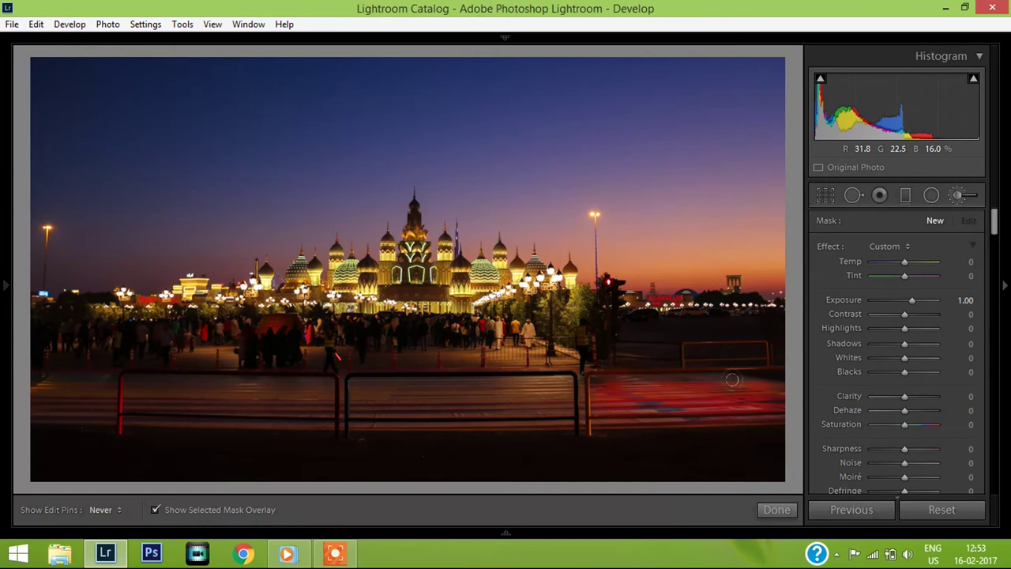
Step: Paint the +1.00 brightening over the road and fence, then finish the adjustment
{"action": "left_click", "coordinate": [596, 389]}
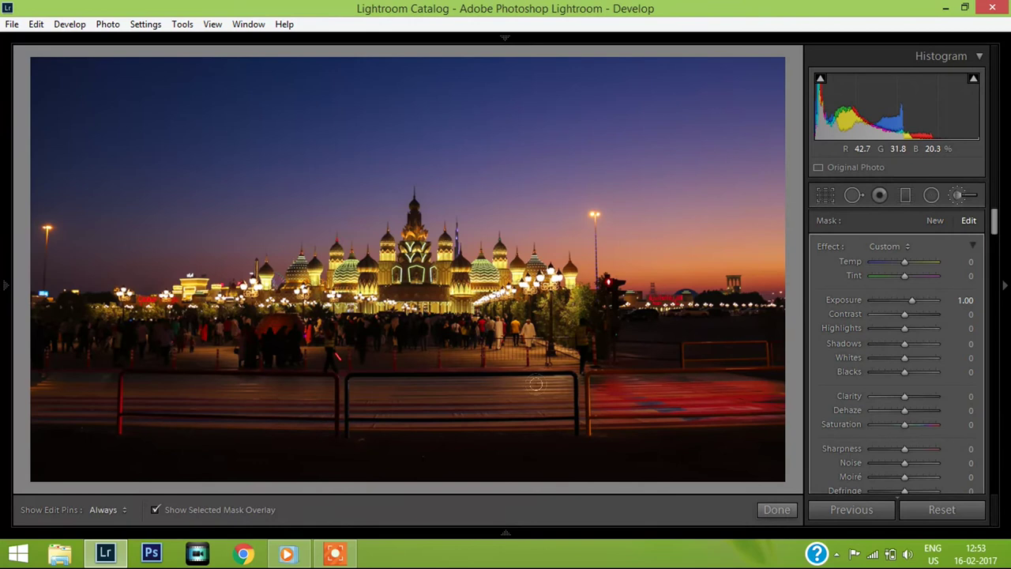
{"action": "left_click_drag", "start_coordinate": [464, 382], "coordinate": [359, 382]}
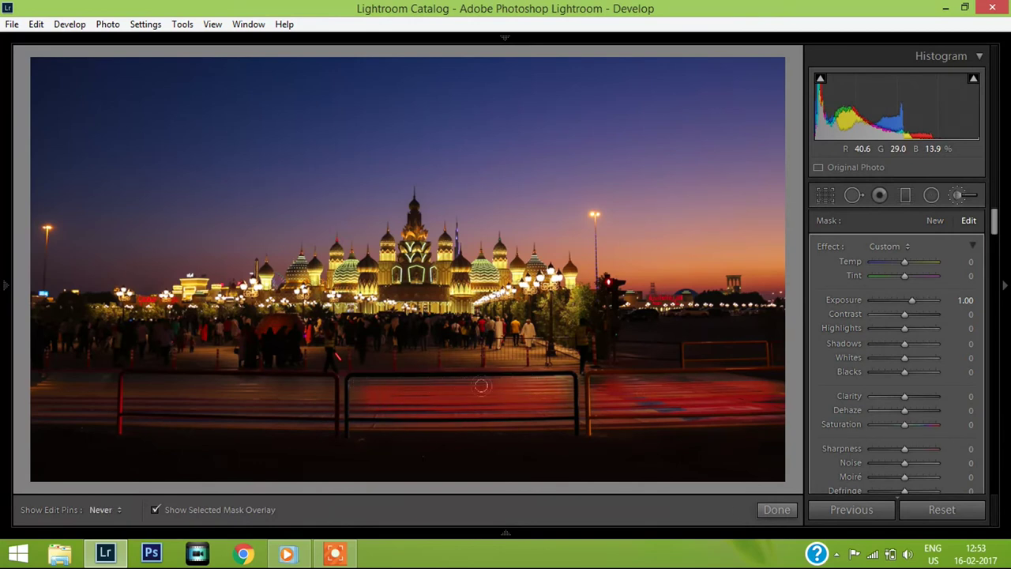
{"action": "key", "text": "h"}
{"action": "key", "text": "h"}
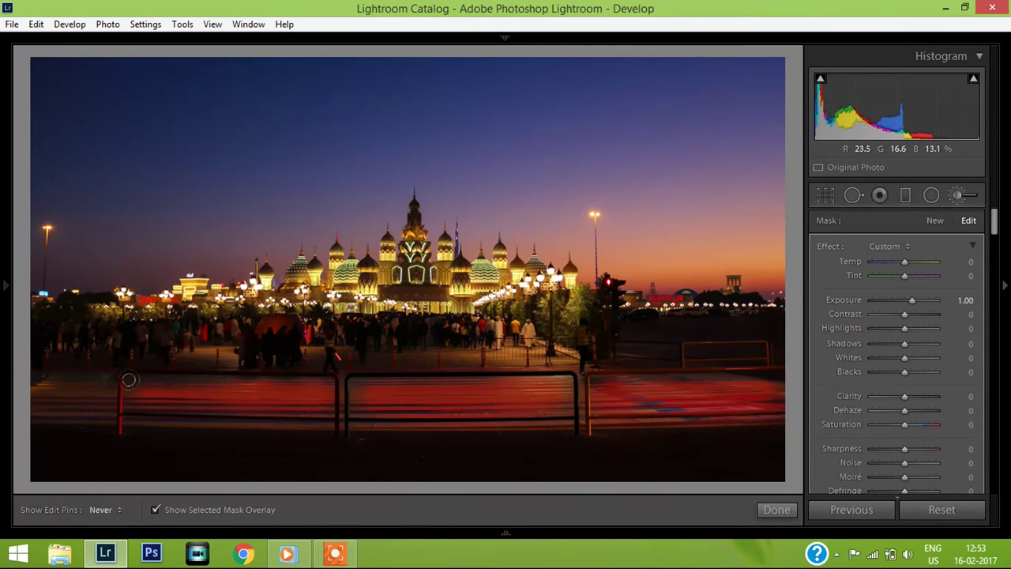
{"action": "key", "text": "h"}
{"action": "key", "text": "h"}
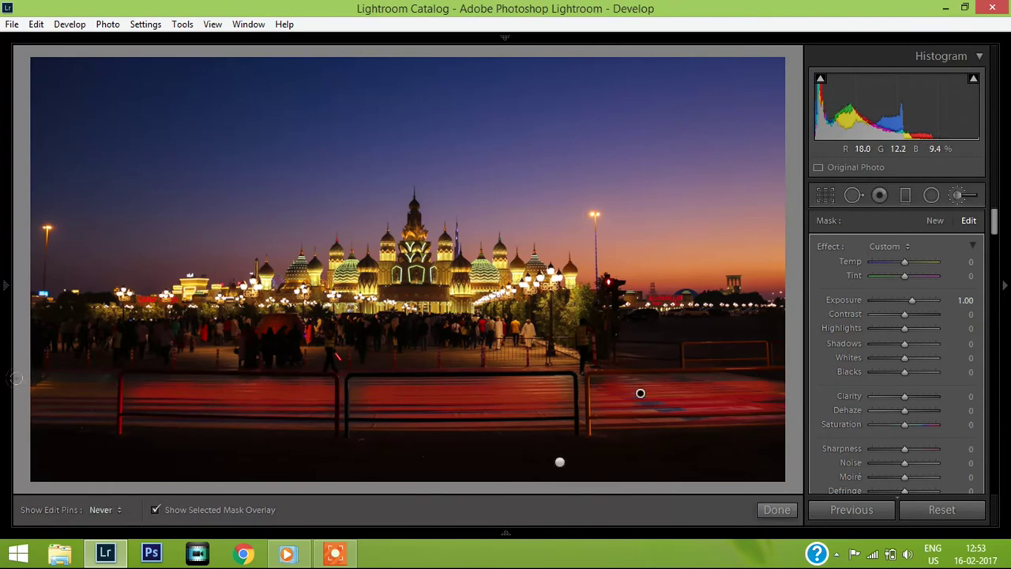
{"action": "key", "text": "h"}
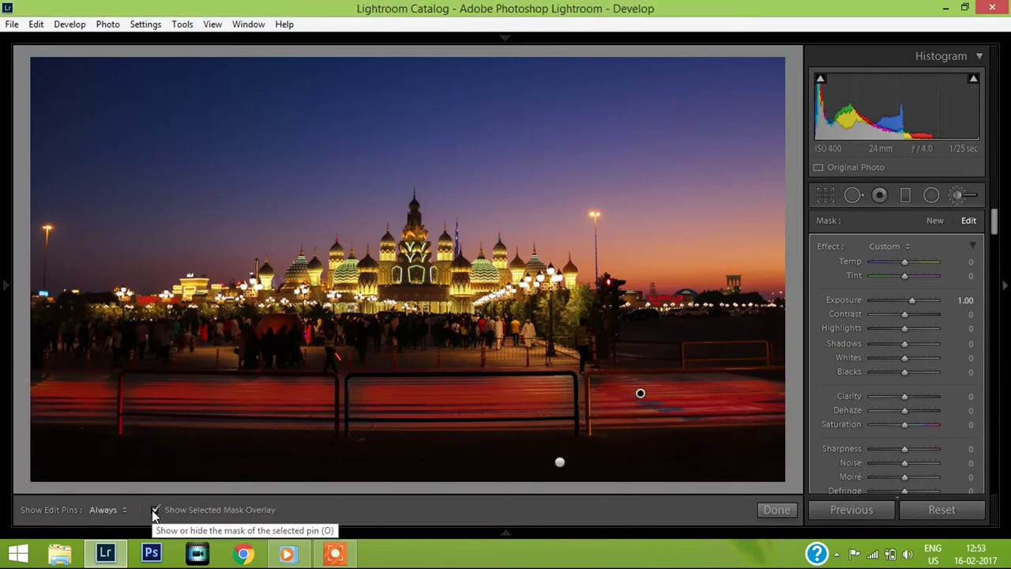
{"action": "left_click", "coordinate": [154, 510]}
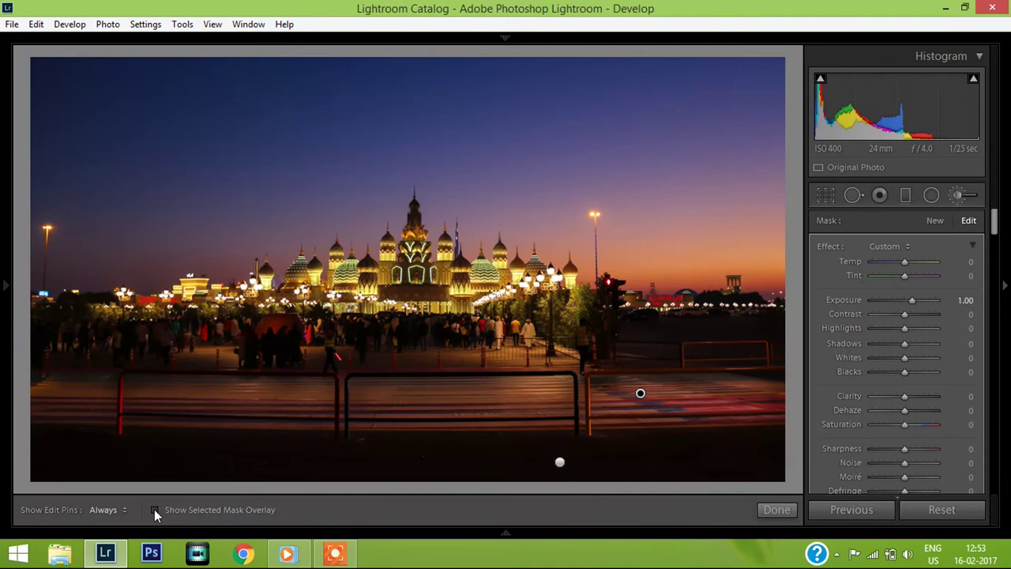
{"action": "left_click", "coordinate": [548, 534]}
{"action": "left_click", "coordinate": [774, 510]}
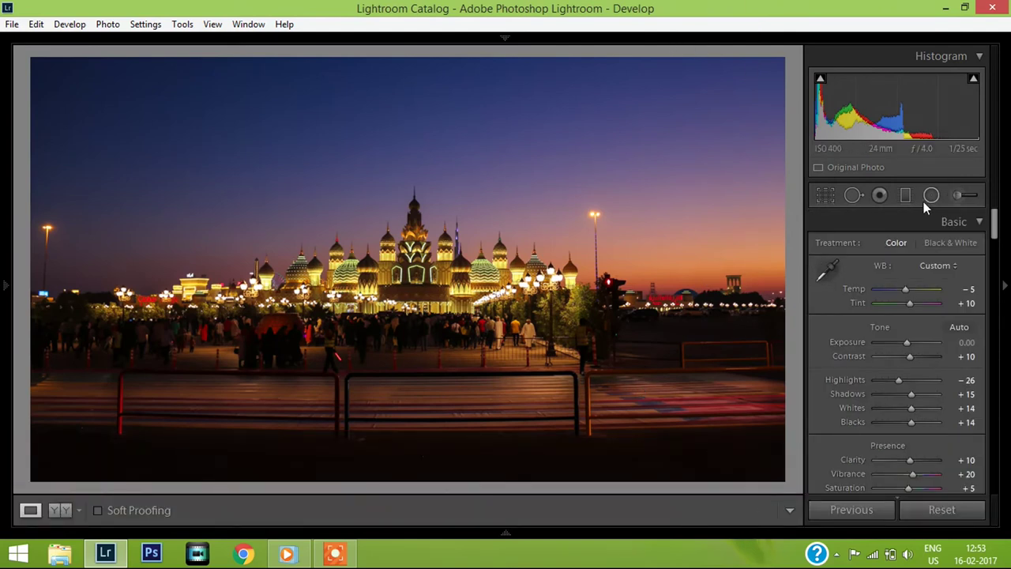
Step: Lay a graduated filter down over the sky with its effect settings reset to zero
{"action": "left_click", "coordinate": [906, 195]}
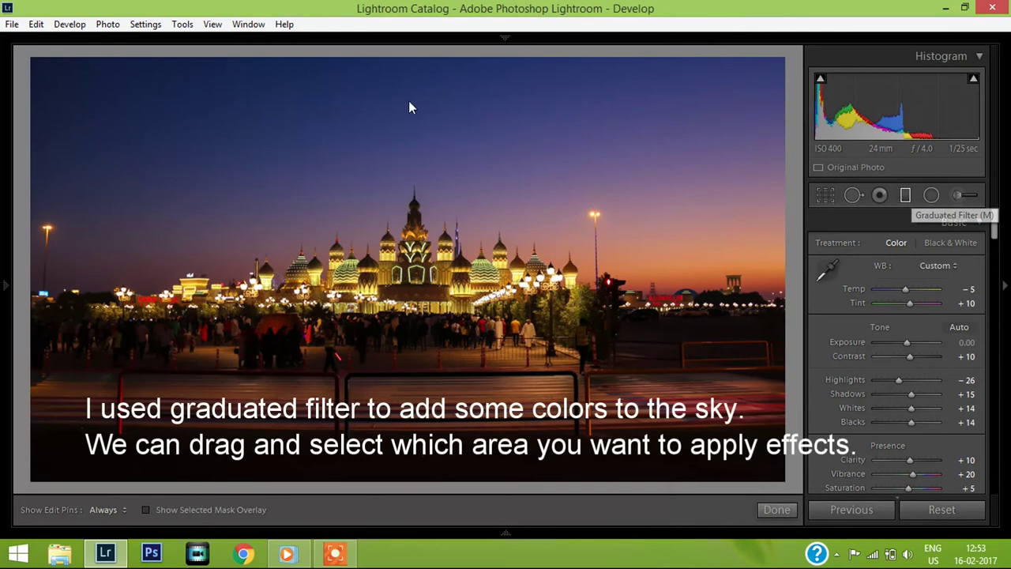
{"action": "left_click_drag", "start_coordinate": [427, 58], "coordinate": [429, 259]}
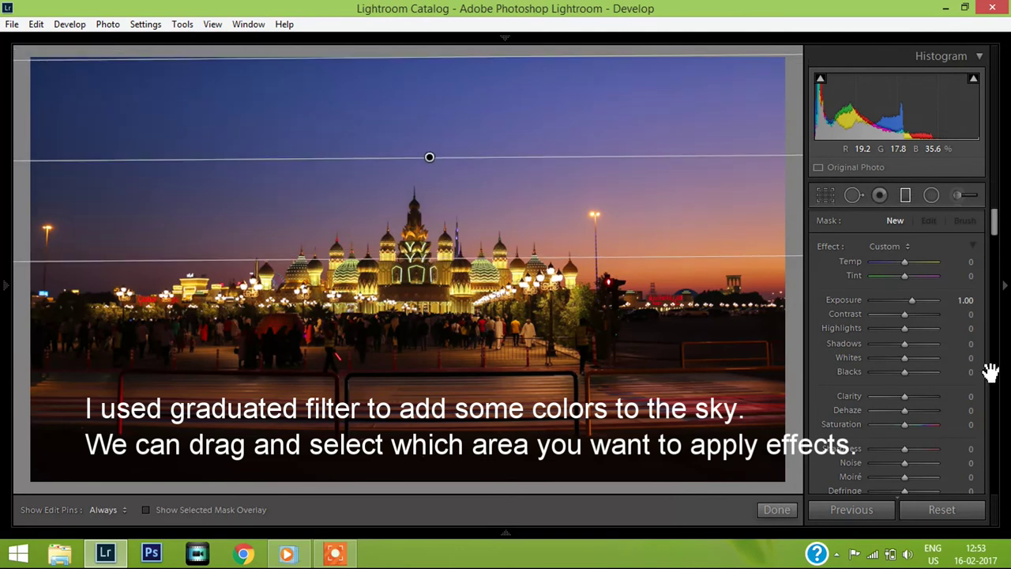
{"action": "double_click", "coordinate": [829, 246]}
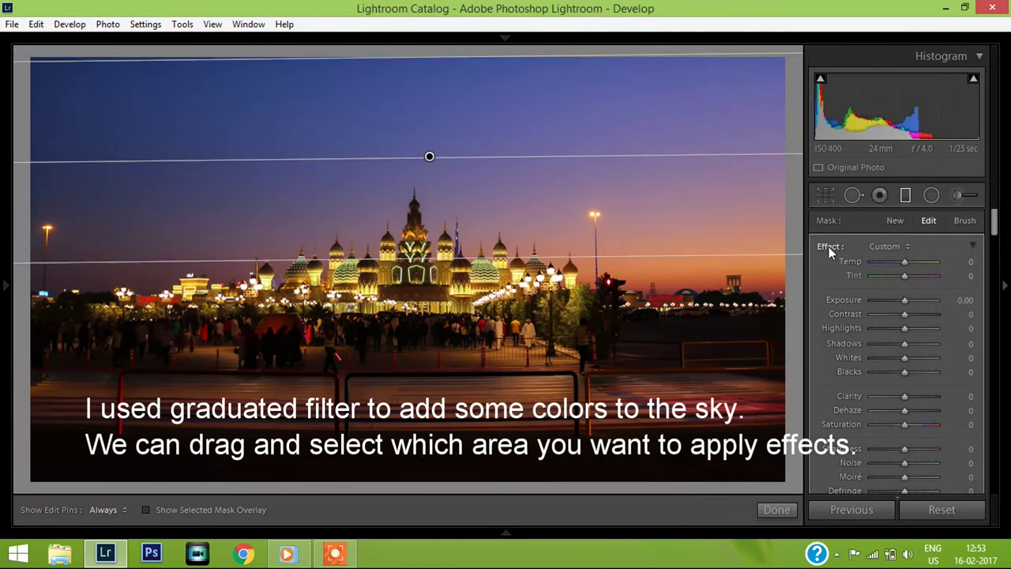
{"action": "left_click_drag", "start_coordinate": [905, 300], "coordinate": [901, 300]}
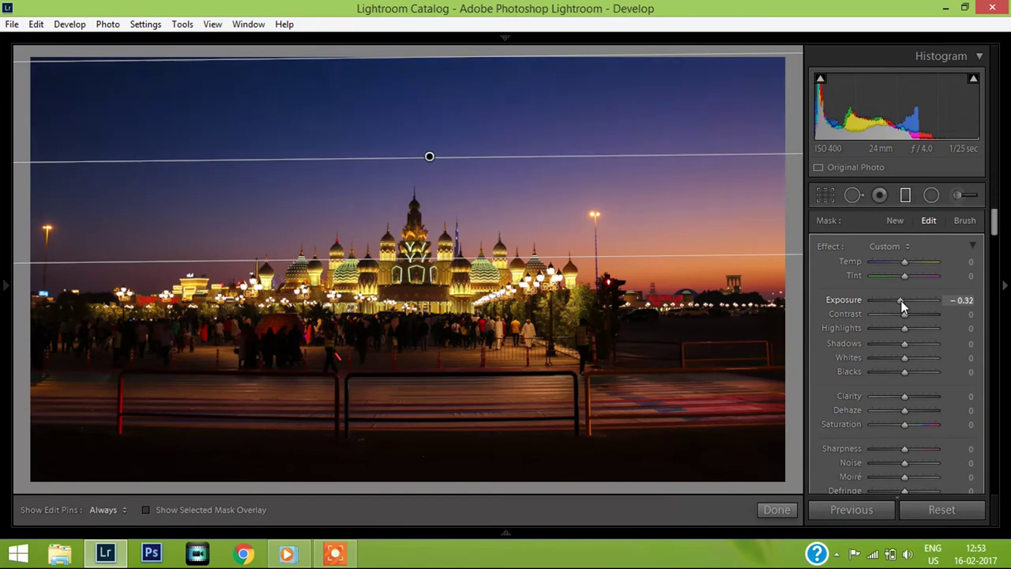
{"action": "double_click", "coordinate": [900, 301]}
Step: Set the sky filter to Highlights -26, Whites 29, Blacks -6, Clarity 10, Temp -22, Tint 36
{"action": "mouse_move", "coordinate": [904, 330]}
{"action": "left_mouse_down"}
{"action": "mouse_move", "coordinate": [960, 334]}
{"action": "mouse_move", "coordinate": [845, 328]}
{"action": "mouse_move", "coordinate": [897, 333]}
{"action": "left_mouse_up"}
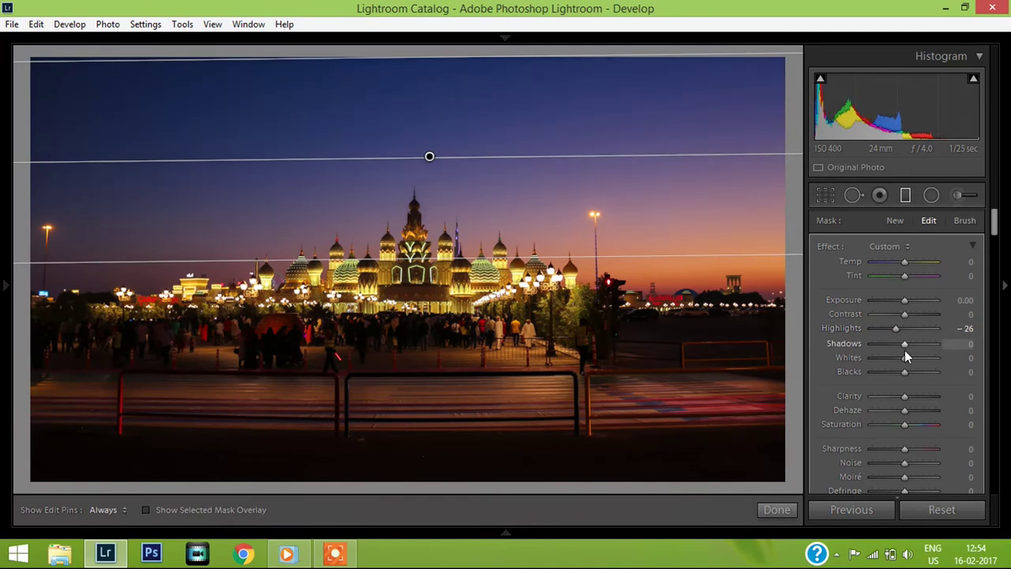
{"action": "left_click_drag", "start_coordinate": [904, 358], "coordinate": [912, 364]}
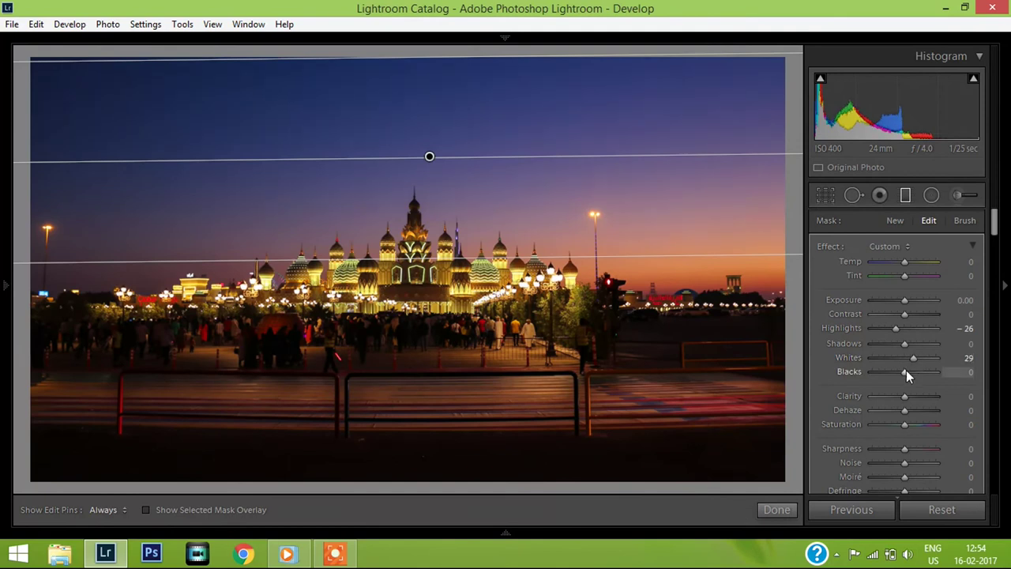
{"action": "left_click_drag", "start_coordinate": [904, 373], "coordinate": [902, 374]}
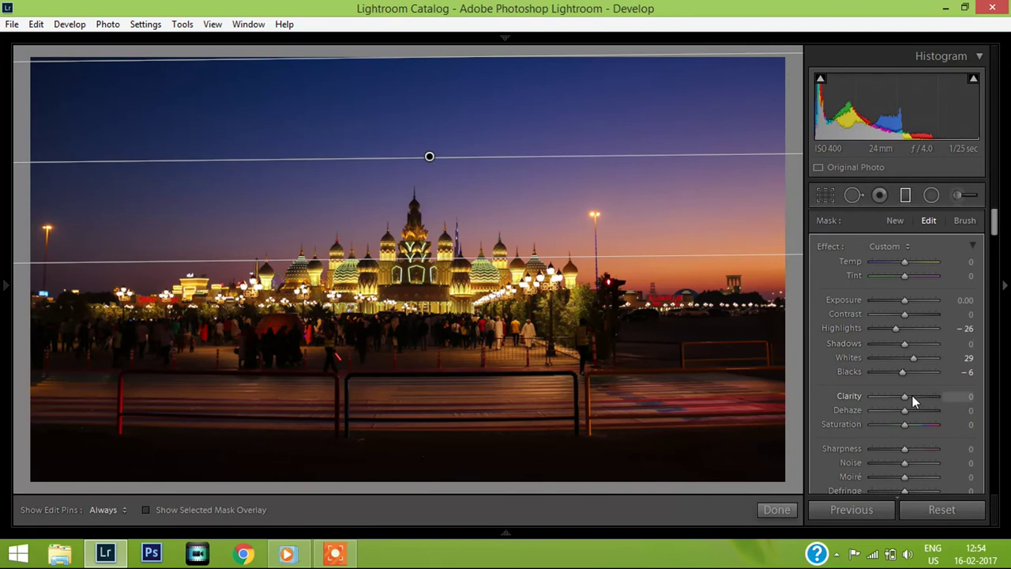
{"action": "mouse_move", "coordinate": [904, 398]}
{"action": "left_mouse_down"}
{"action": "mouse_move", "coordinate": [929, 397]}
{"action": "mouse_move", "coordinate": [908, 394]}
{"action": "left_mouse_up"}
{"action": "mouse_move", "coordinate": [899, 263]}
{"action": "left_mouse_down"}
{"action": "mouse_move", "coordinate": [877, 266]}
{"action": "mouse_move", "coordinate": [891, 265]}
{"action": "left_mouse_up"}
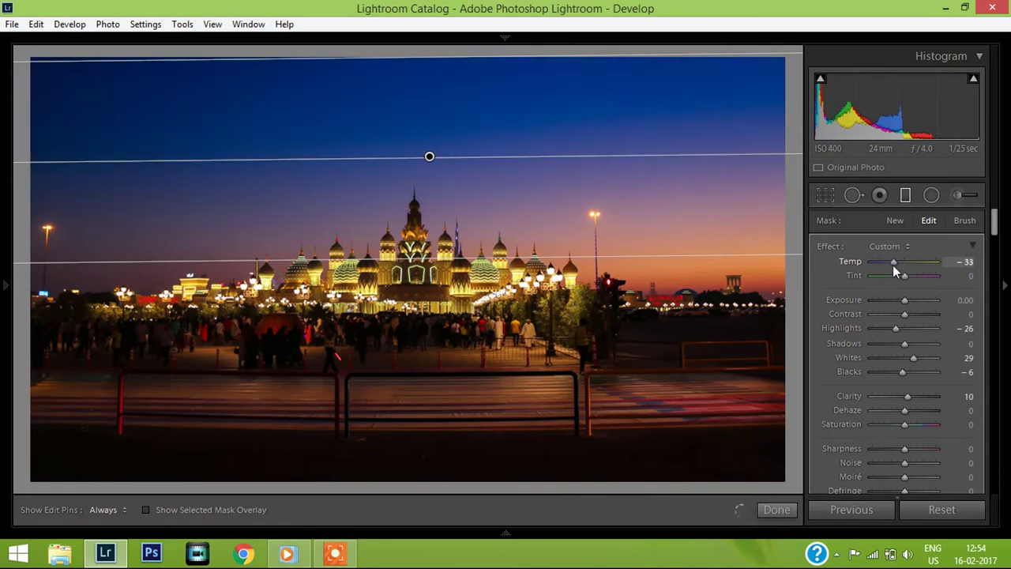
{"action": "mouse_move", "coordinate": [892, 265]}
{"action": "left_mouse_down"}
{"action": "mouse_move", "coordinate": [939, 278]}
{"action": "mouse_move", "coordinate": [916, 276]}
{"action": "left_mouse_up"}
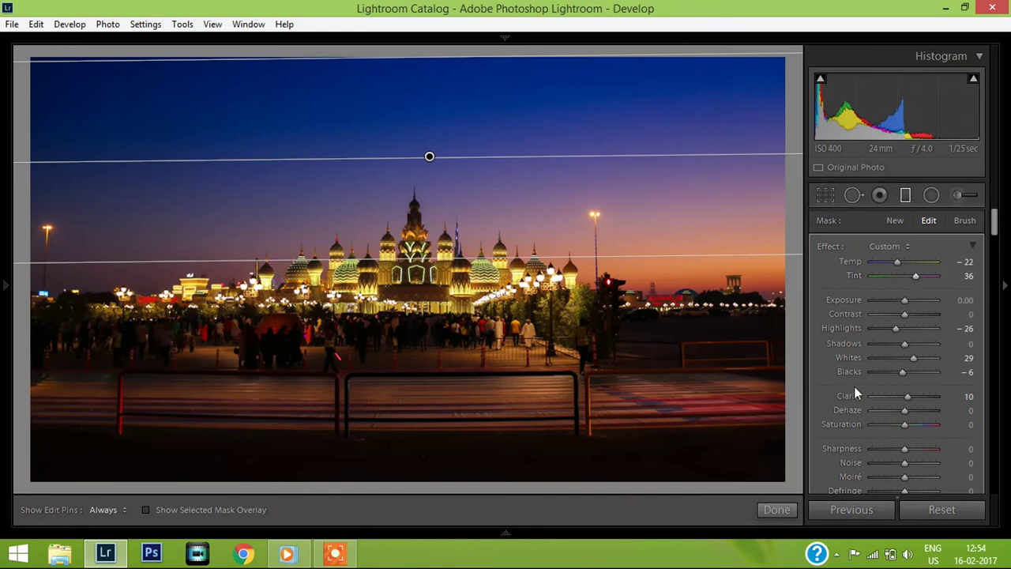
{"action": "scroll", "coordinate": [999, 229], "scroll_direction": "down", "scroll_amount": 5}
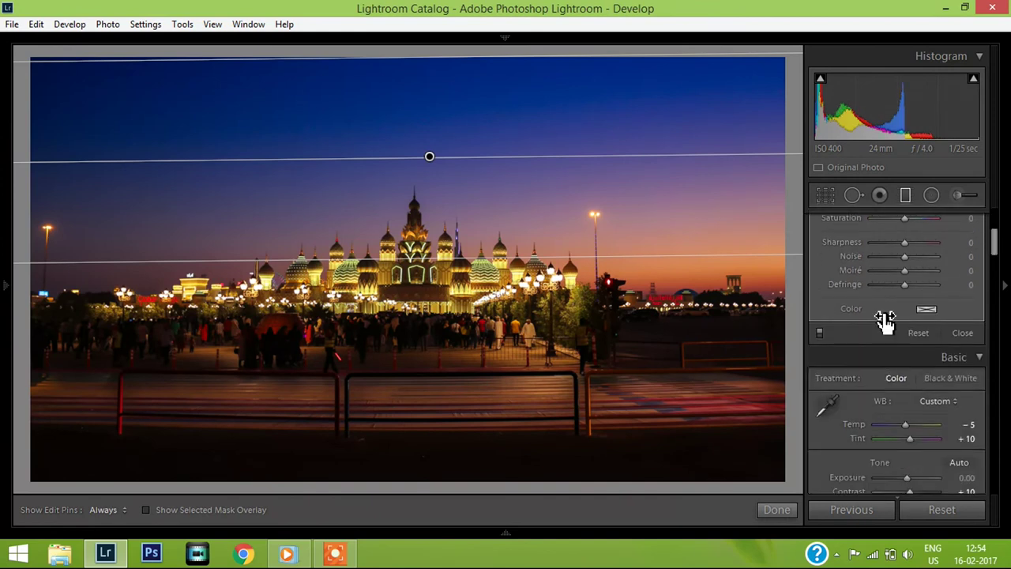
Step: Compare the sky with the filter off and on, warm its Temp to -16, and finish
{"action": "left_click", "coordinate": [819, 333]}
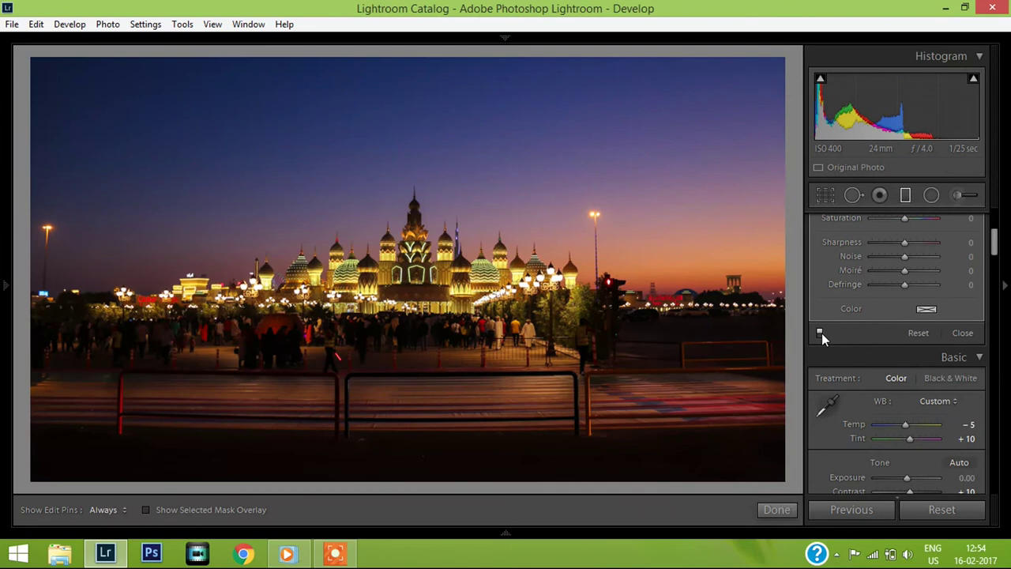
{"action": "left_click", "coordinate": [820, 333]}
{"action": "left_click", "coordinate": [821, 333]}
{"action": "left_click", "coordinate": [821, 333]}
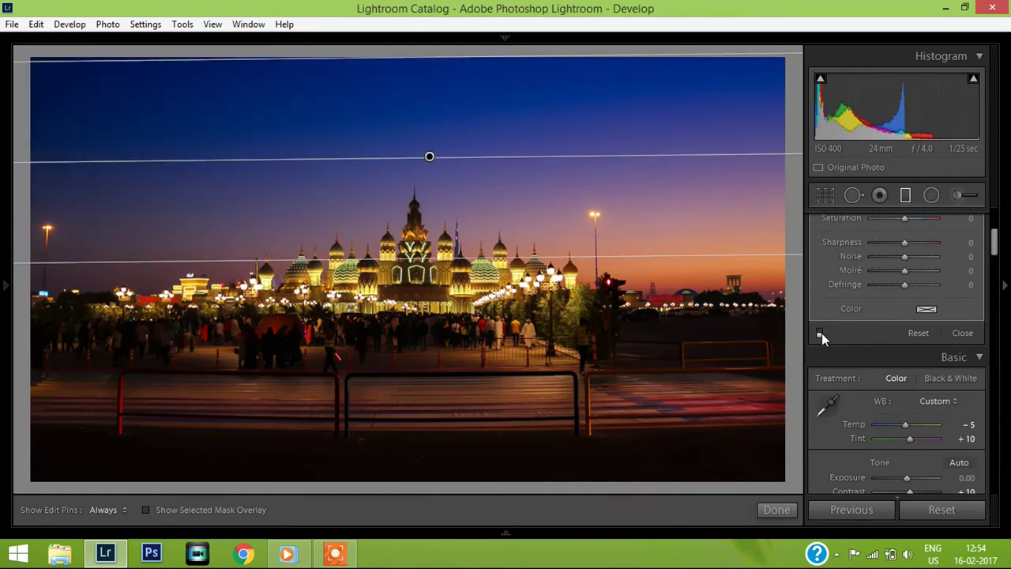
{"action": "left_click", "coordinate": [821, 333]}
{"action": "left_click", "coordinate": [822, 333]}
{"action": "scroll", "coordinate": [995, 257], "scroll_direction": "up", "scroll_amount": 5}
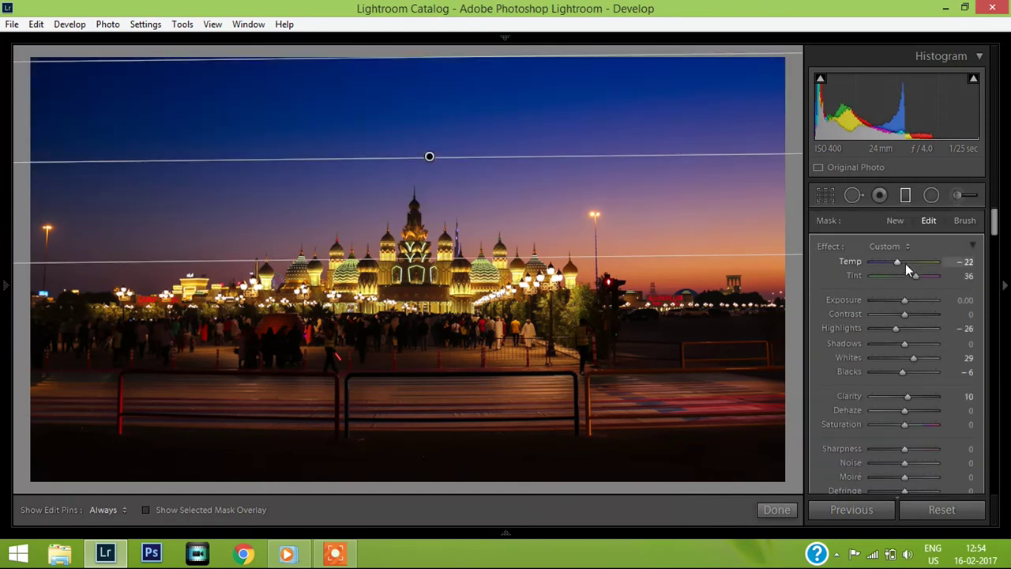
{"action": "left_click_drag", "start_coordinate": [896, 263], "coordinate": [897, 264]}
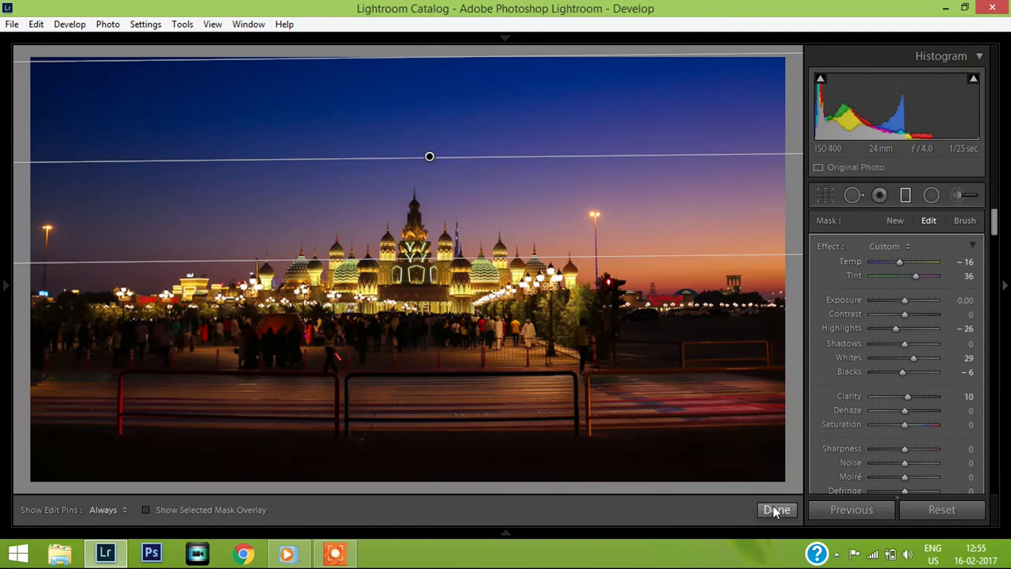
{"action": "left_click", "coordinate": [777, 509]}
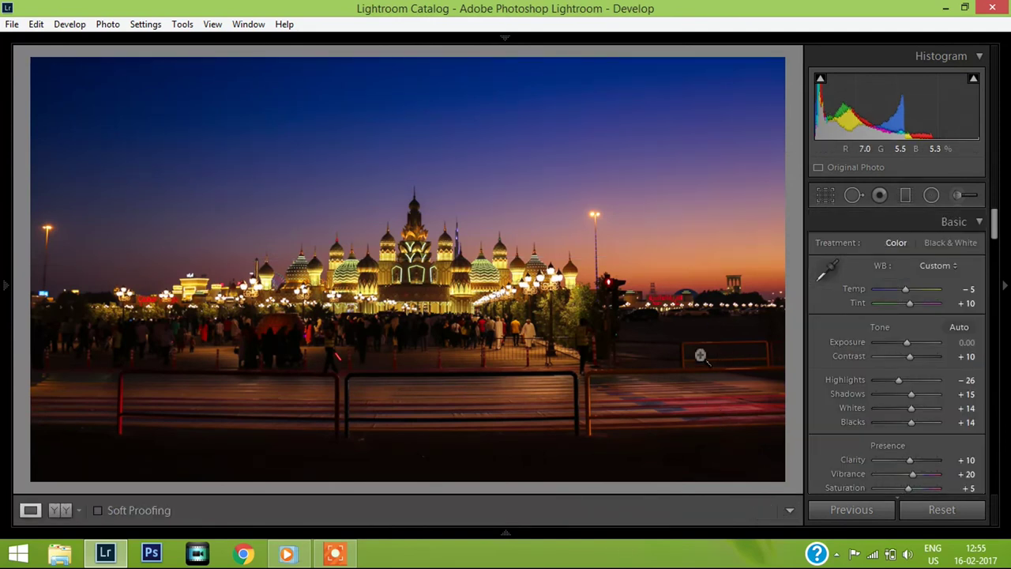
Step: Switch to the side-by-side Before & After (Y|Y) view of the palace photo
{"action": "left_click", "coordinate": [58, 510]}
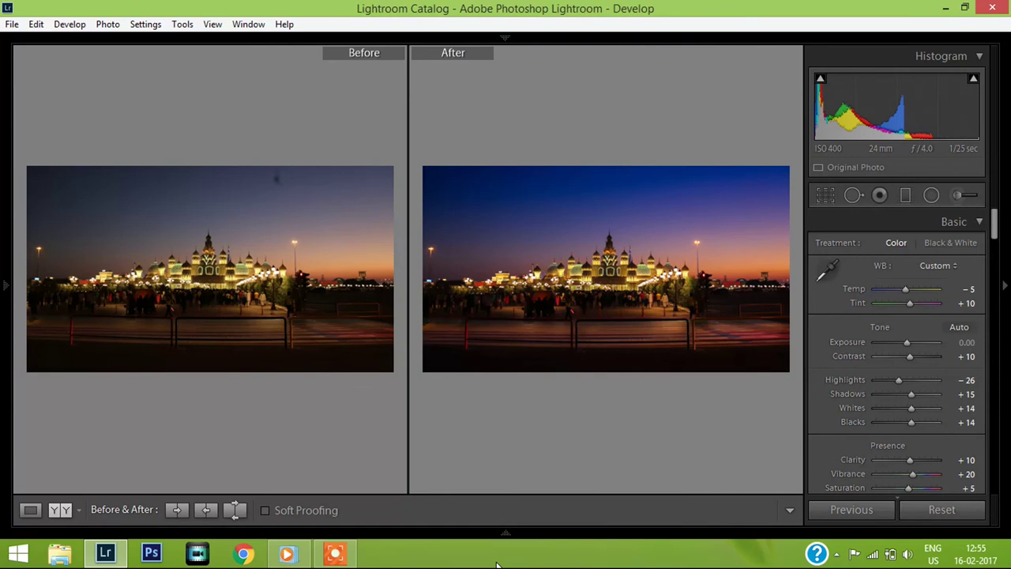
{"action": "key", "text": "f"}
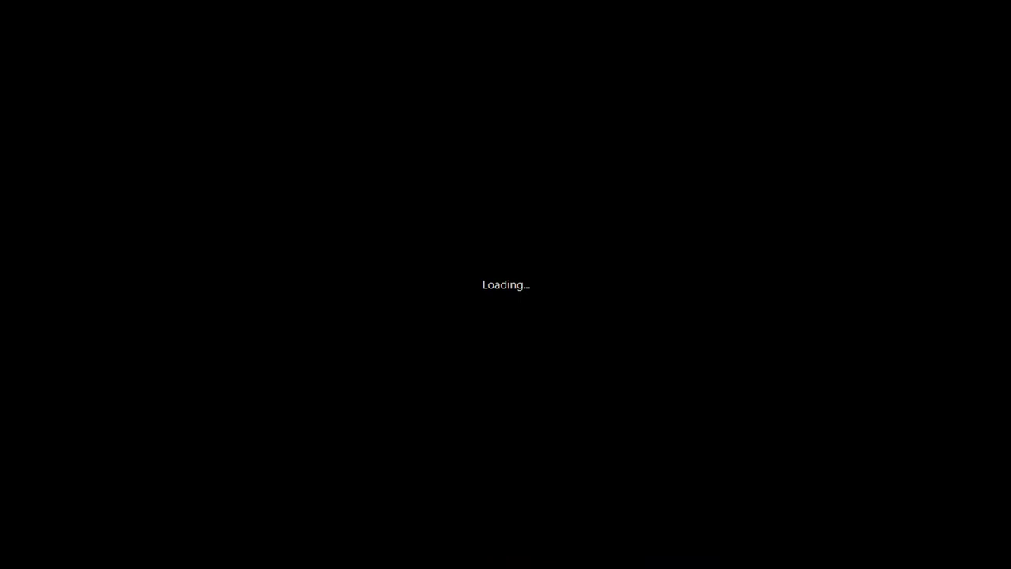